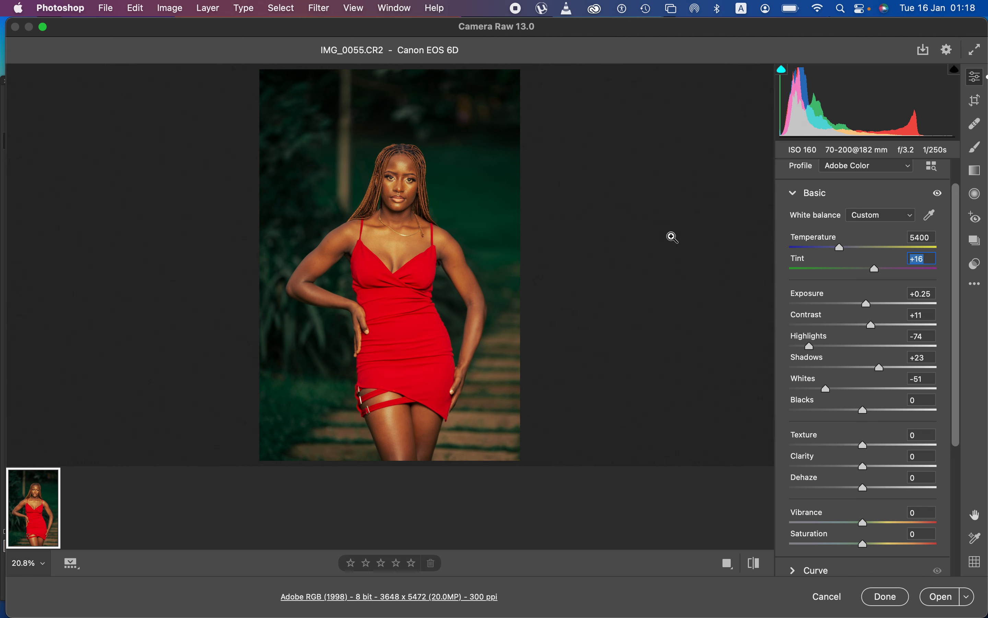
Compare before/after, then reset every setting to defaults (As Shot 5150/+7, tone sliders at 0)
left_click(752, 566)
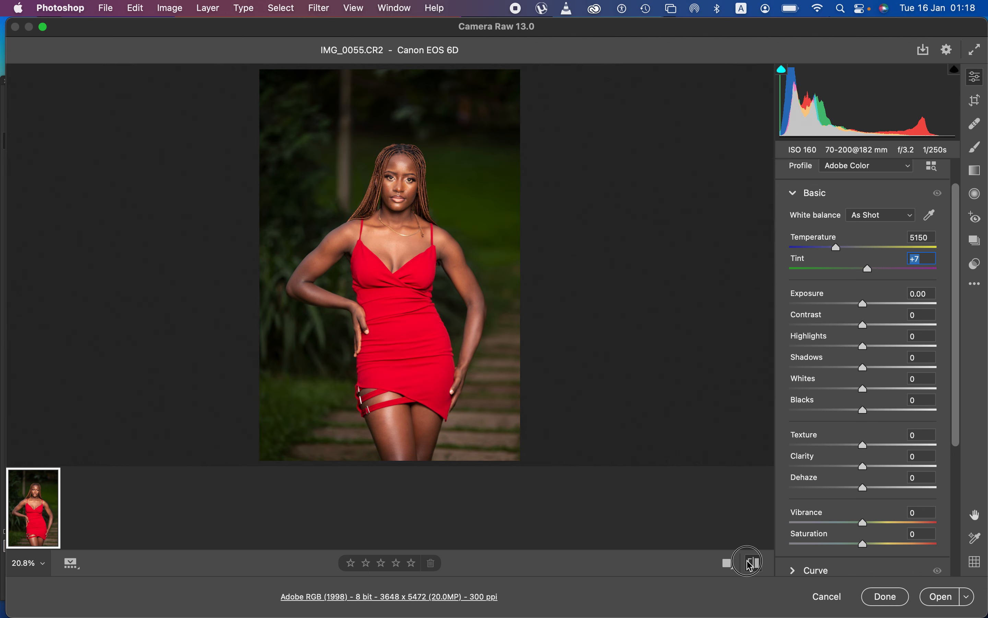
left_click(752, 566)
left_click(752, 566)
left_click(752, 566)
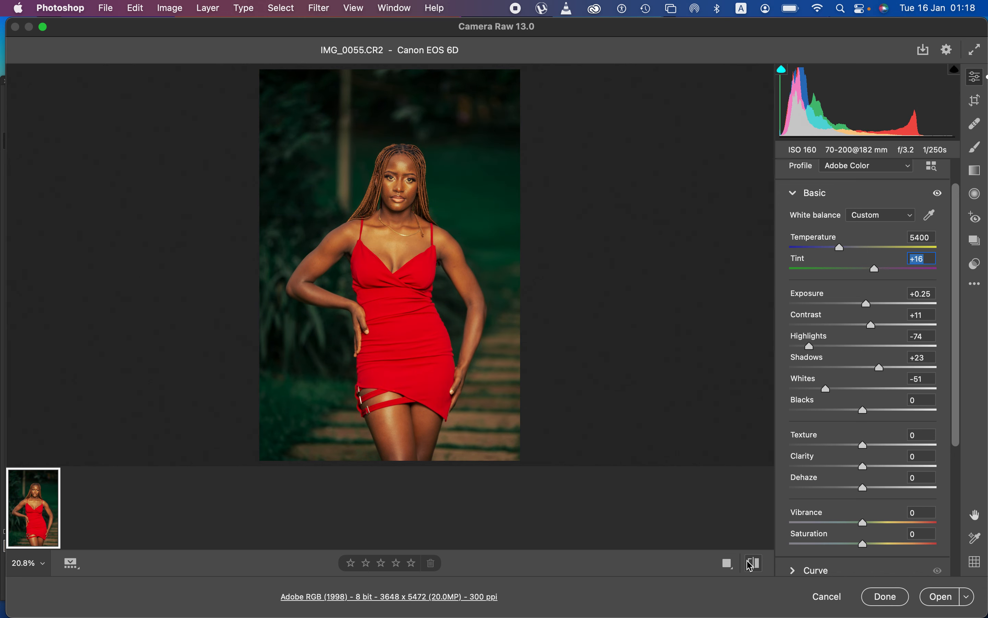
left_click(752, 566)
left_click(752, 566)
left_click(752, 566)
left_click(976, 286)
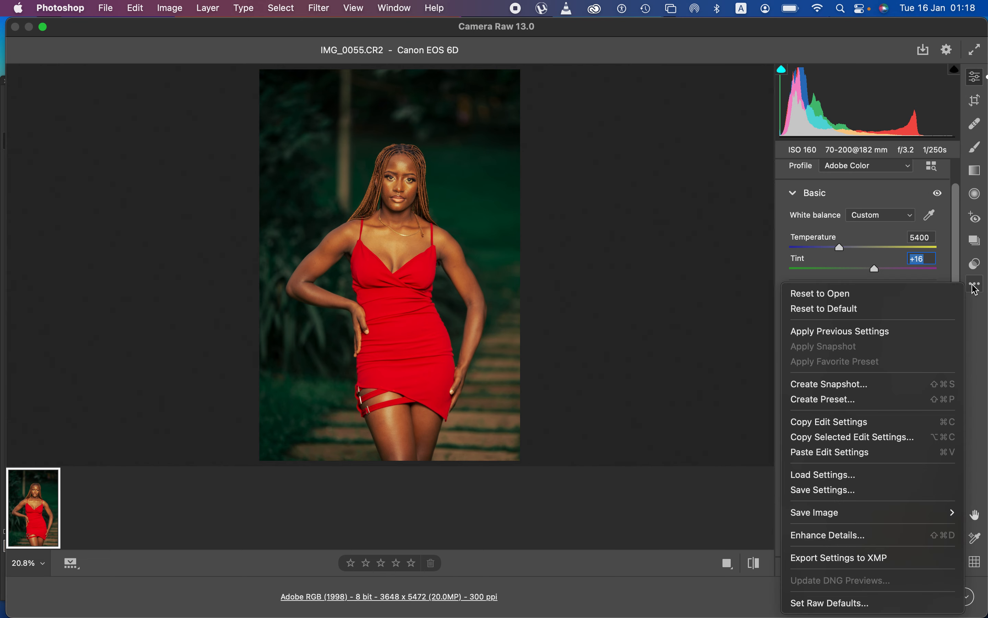
left_click(844, 316)
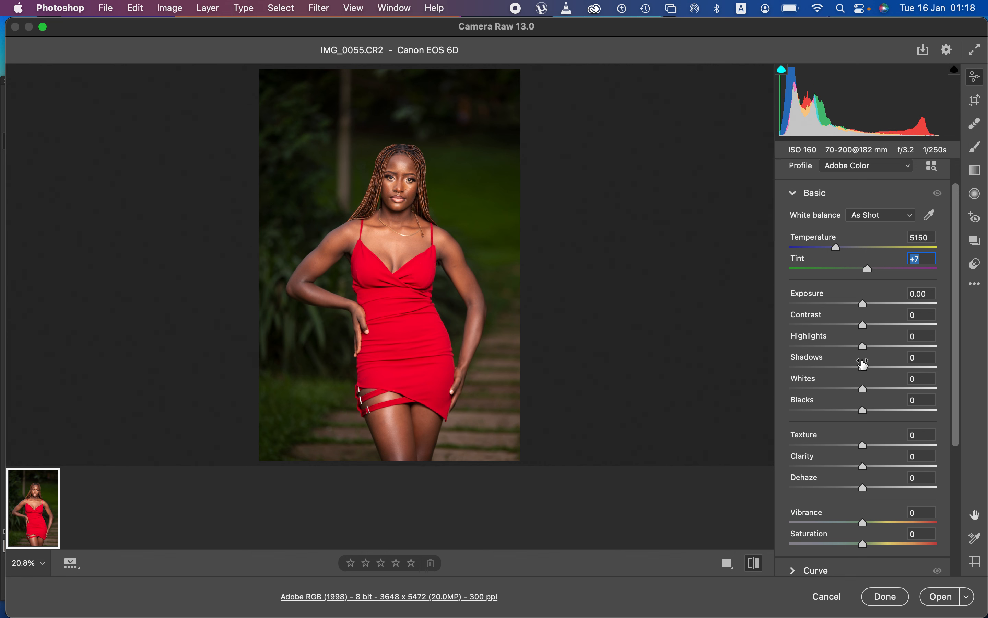
Set Highlights -46, Whites -15, Contrast +8 and Shadows +18 in the Basic panel
left_click_drag(863, 347, 831, 350)
left_click_drag(861, 389, 849, 388)
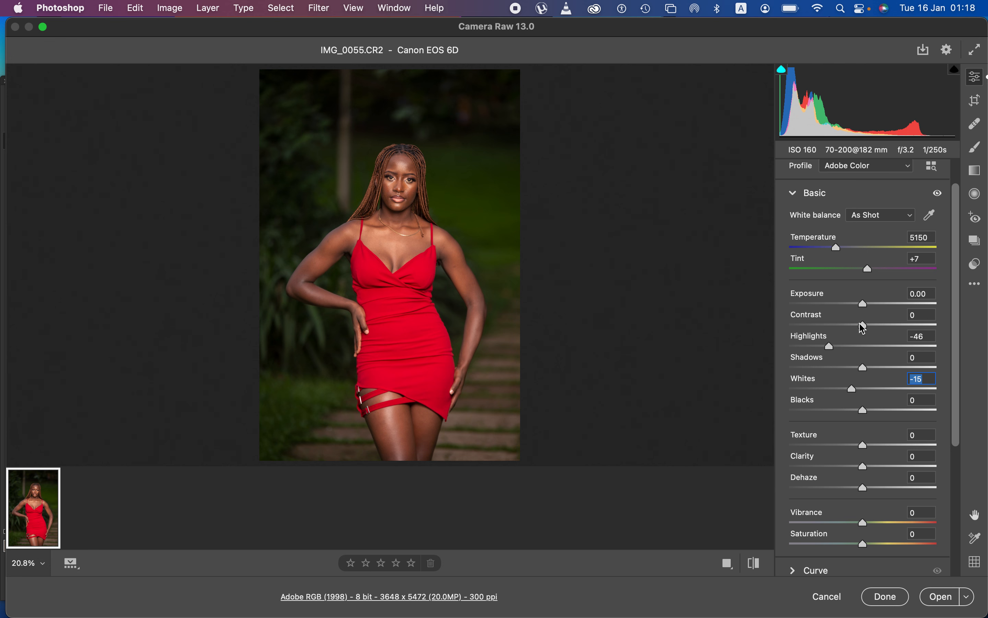
left_click_drag(862, 324, 868, 324)
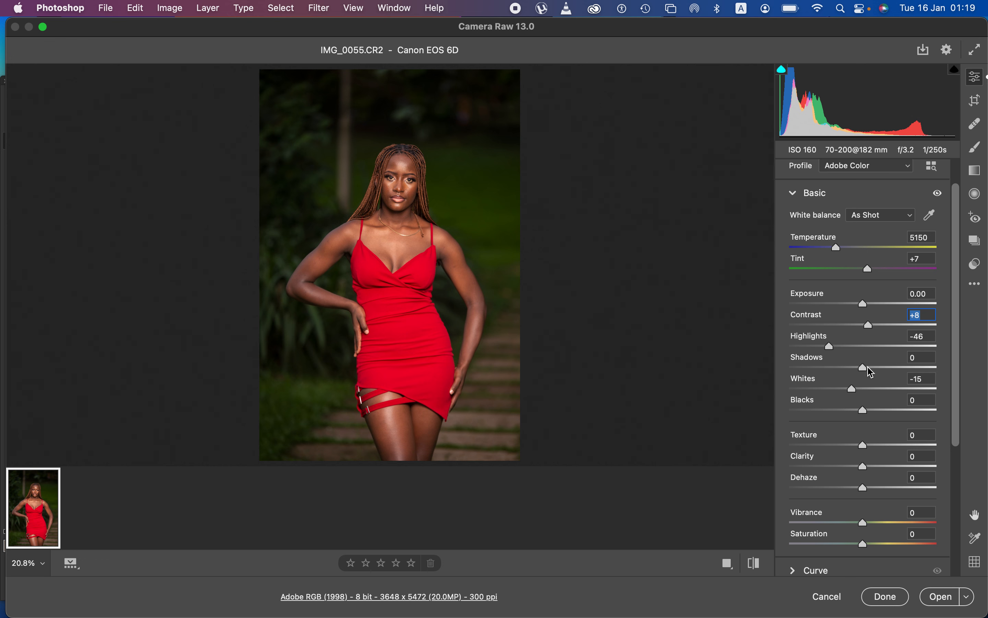
left_click_drag(870, 371, 880, 373)
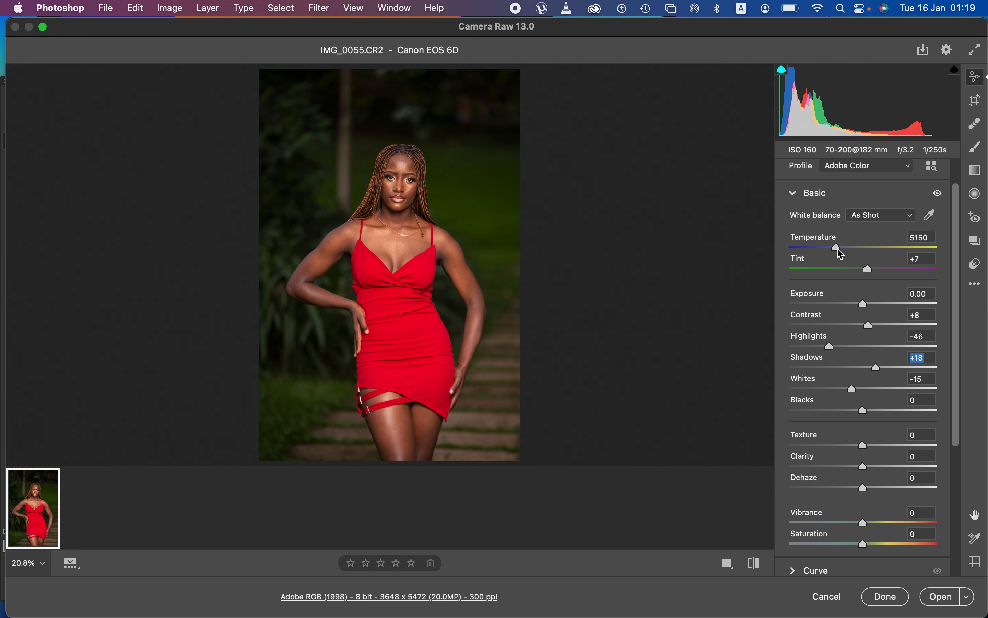
Warm Temperature to 5400 and raise Exposure to +0.20
left_click_drag(837, 249, 842, 249)
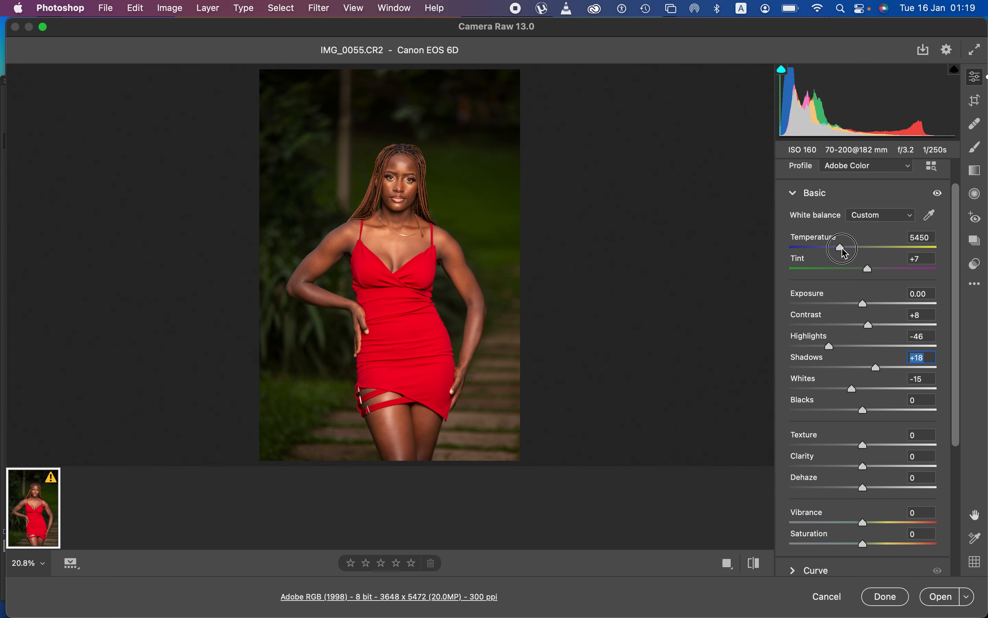
left_click_drag(842, 248, 842, 249)
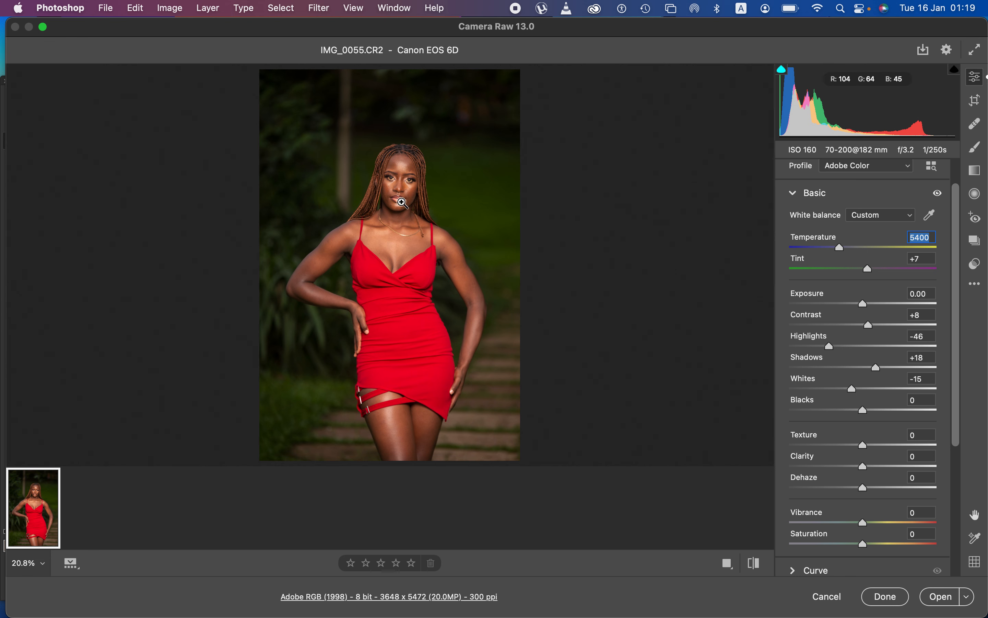
left_click_drag(865, 304, 871, 307)
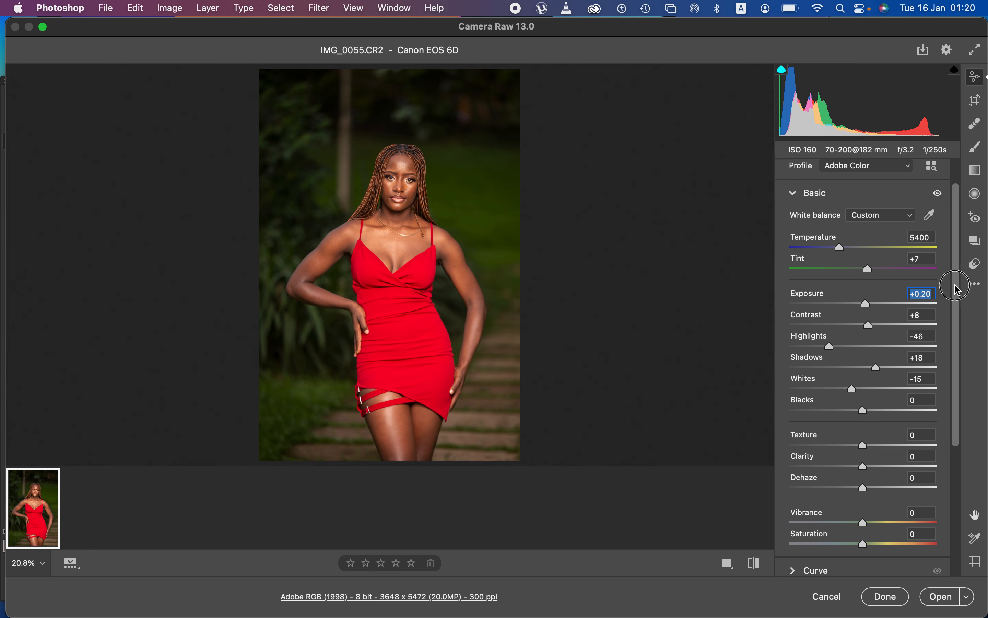
left_click_drag(957, 288, 960, 419)
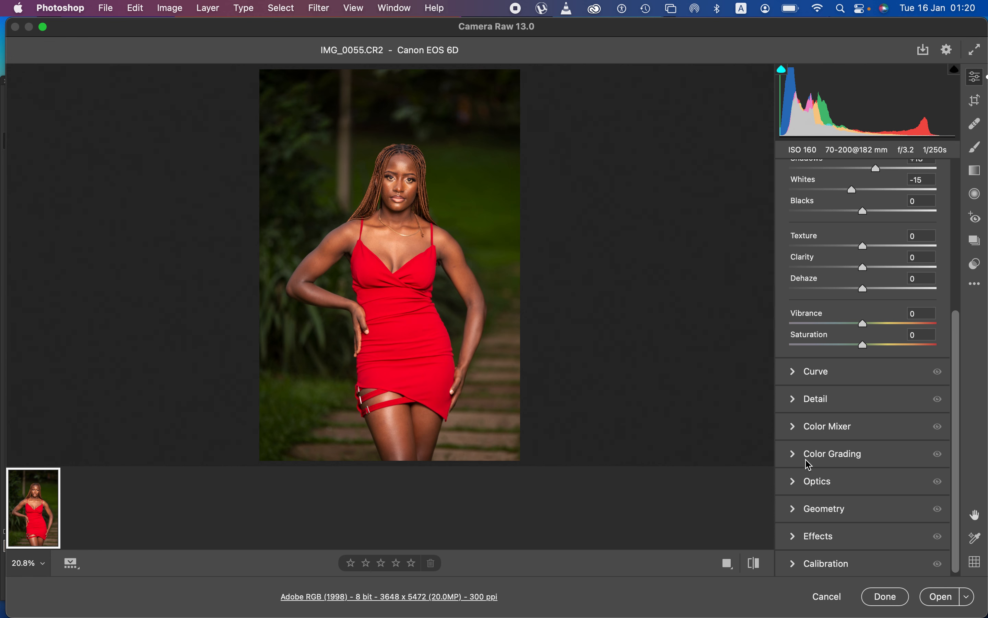
Expand the Color Mixer and browse the Hue, Saturation and Luminance sliders, ending on Hue
left_click(796, 429)
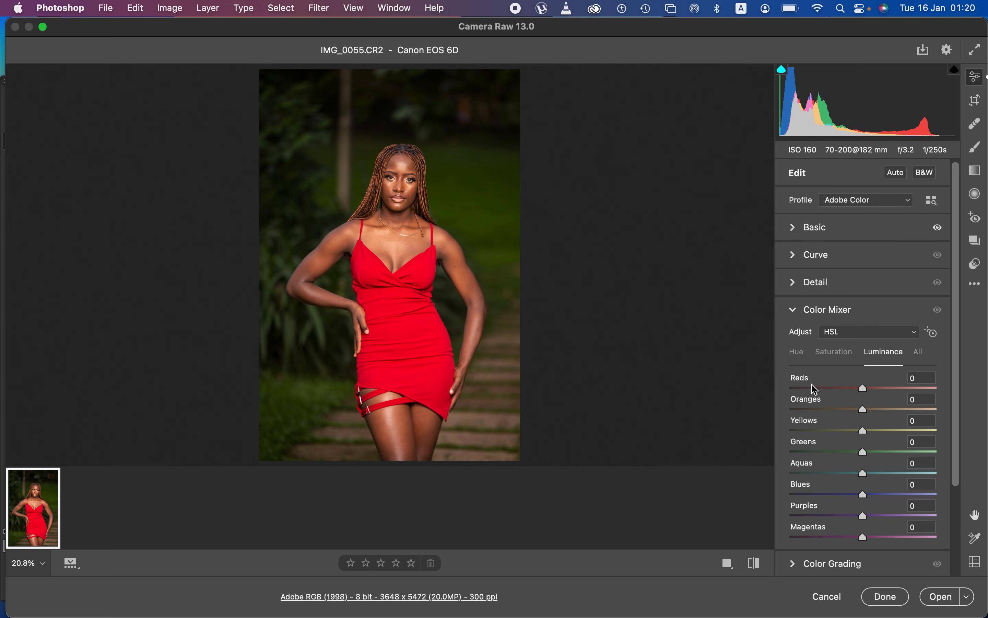
left_click(797, 354)
left_click(827, 353)
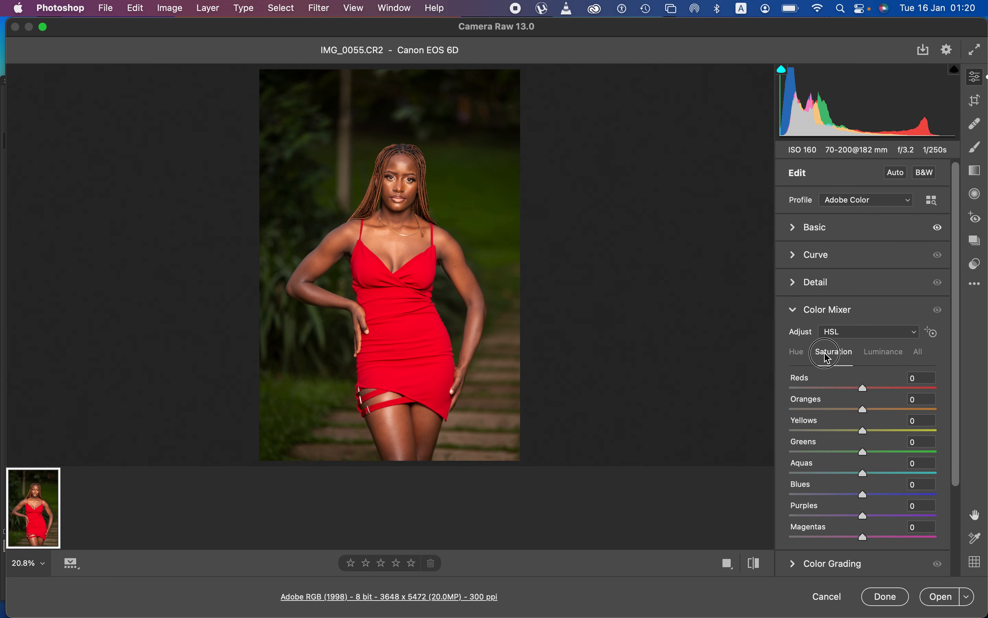
left_click(874, 356)
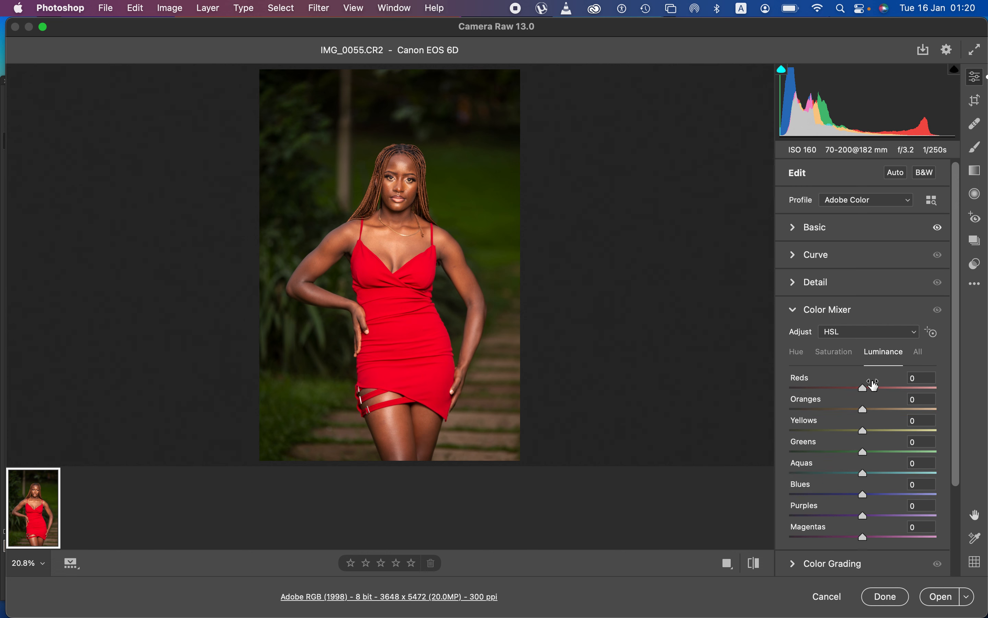
left_click(831, 359)
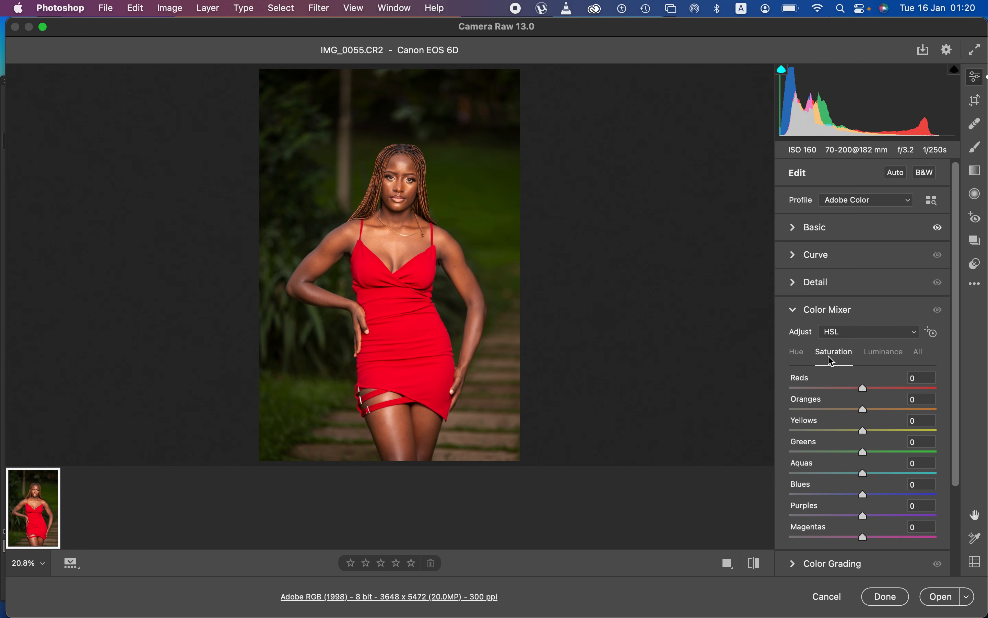
left_click(801, 355)
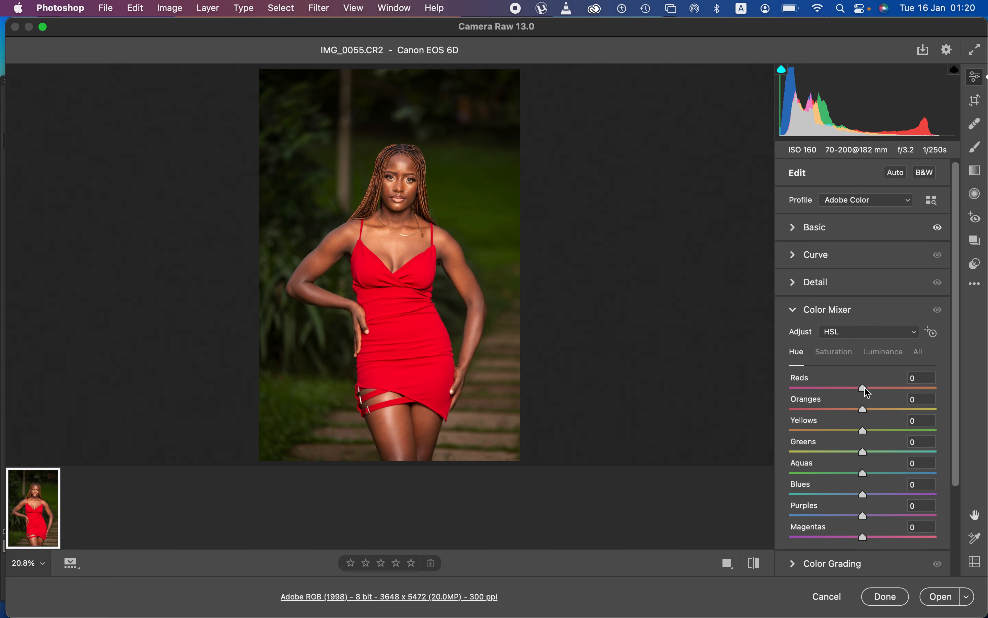
Try the Reds hue toward orange and magenta, then reset it to 0
left_click_drag(866, 390, 910, 391)
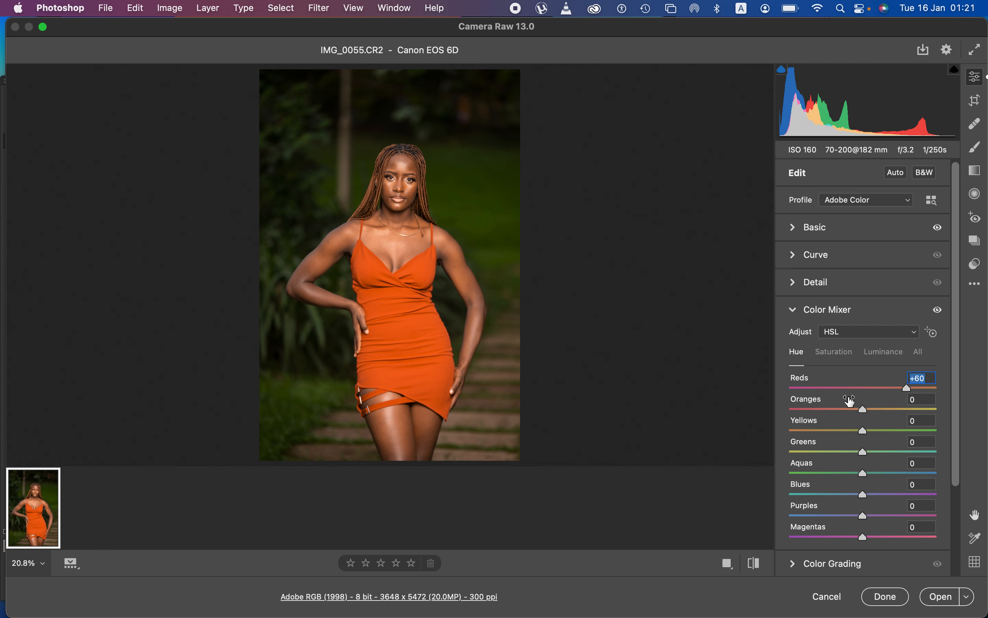
left_click_drag(911, 392, 806, 404)
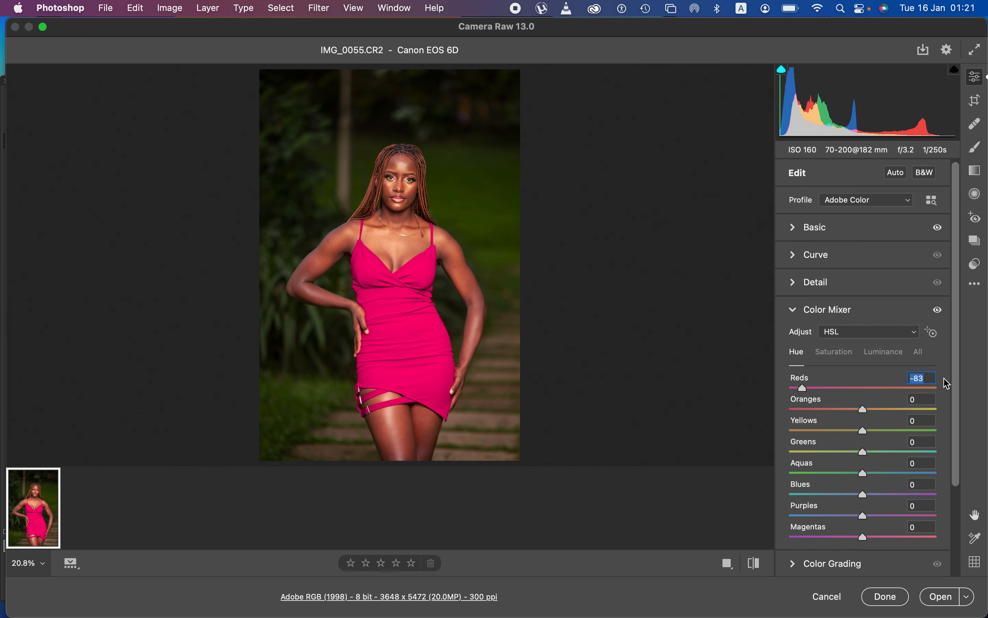
type("0")
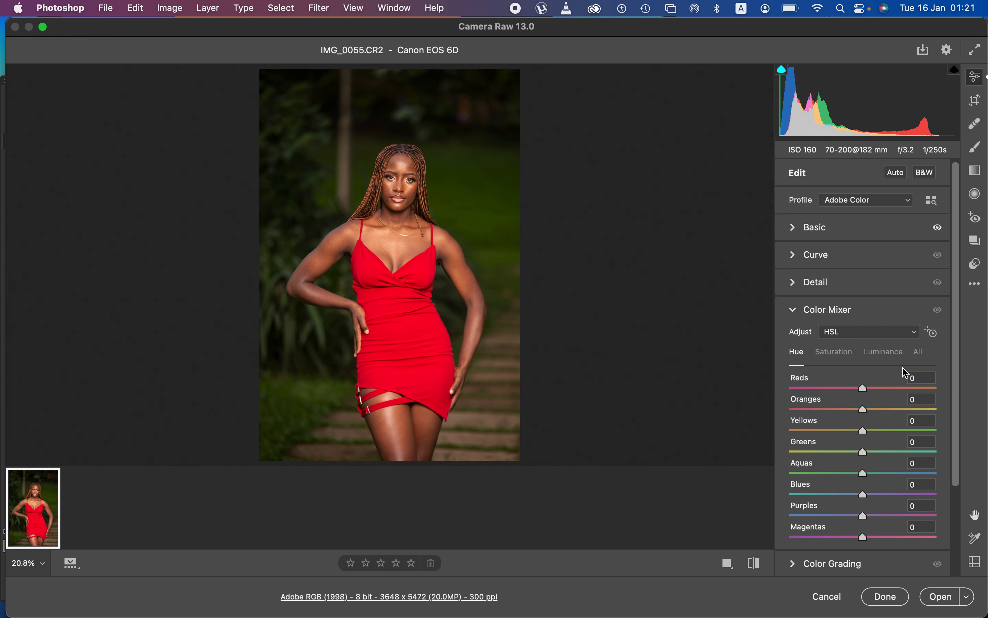
Test Reds saturation at full and none, reset it to 0, and show Luminance
left_click(835, 352)
left_click_drag(864, 388, 972, 393)
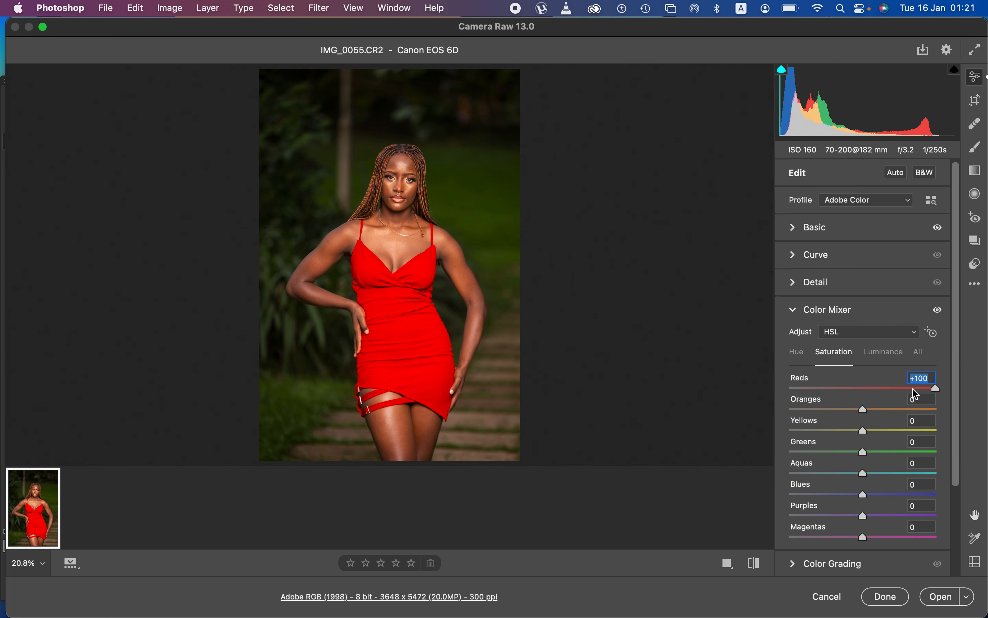
left_click_drag(937, 389, 776, 392)
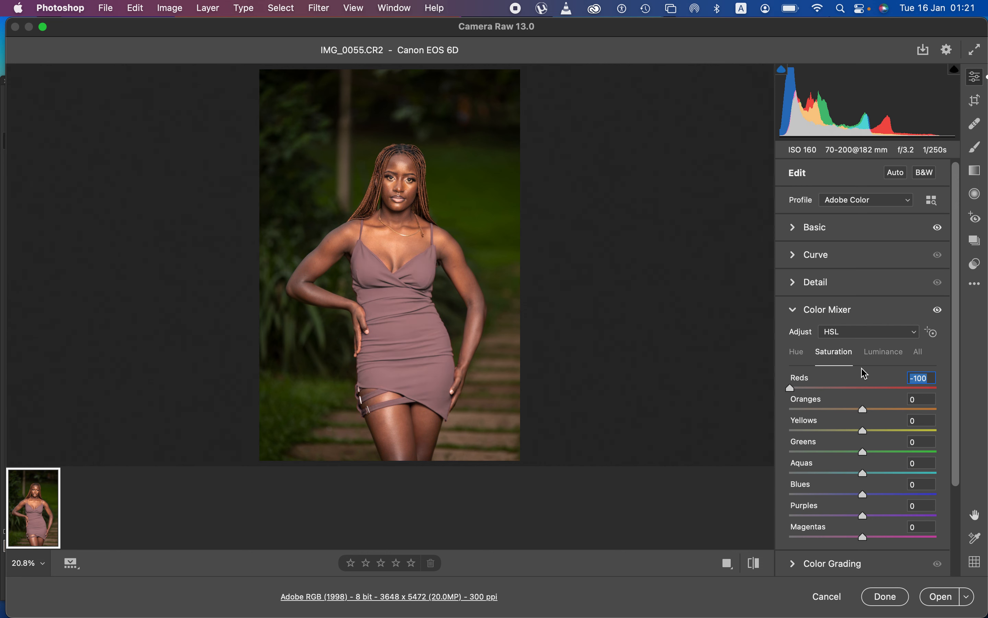
type("0")
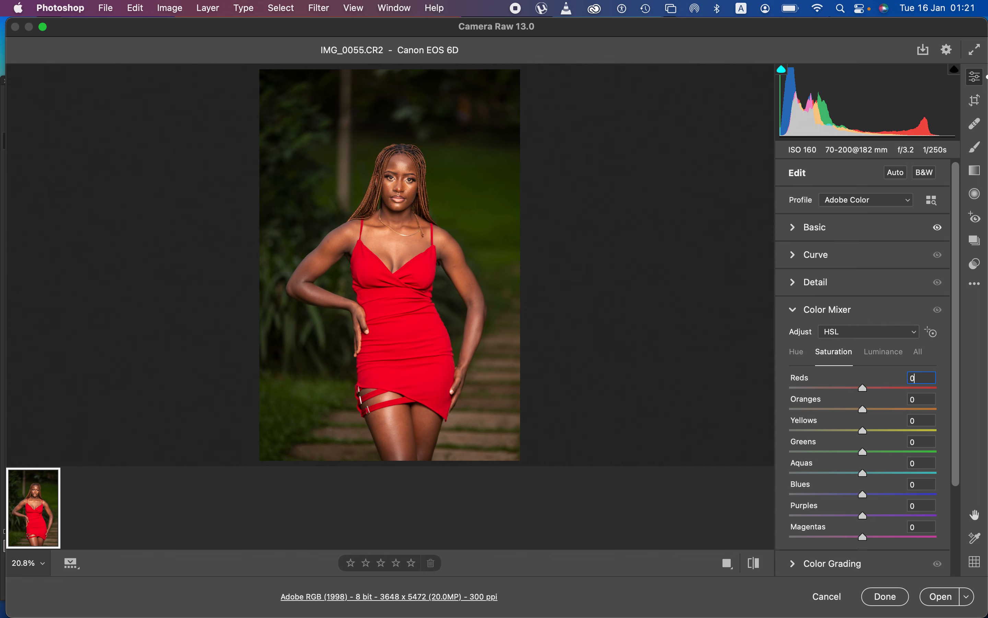
left_click(890, 356)
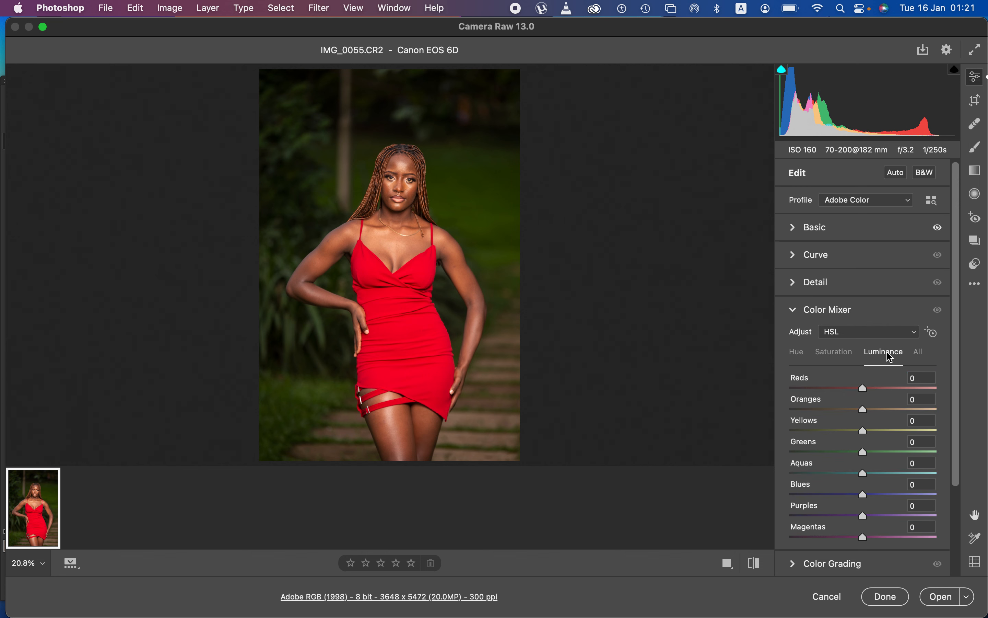
left_click_drag(864, 388, 964, 393)
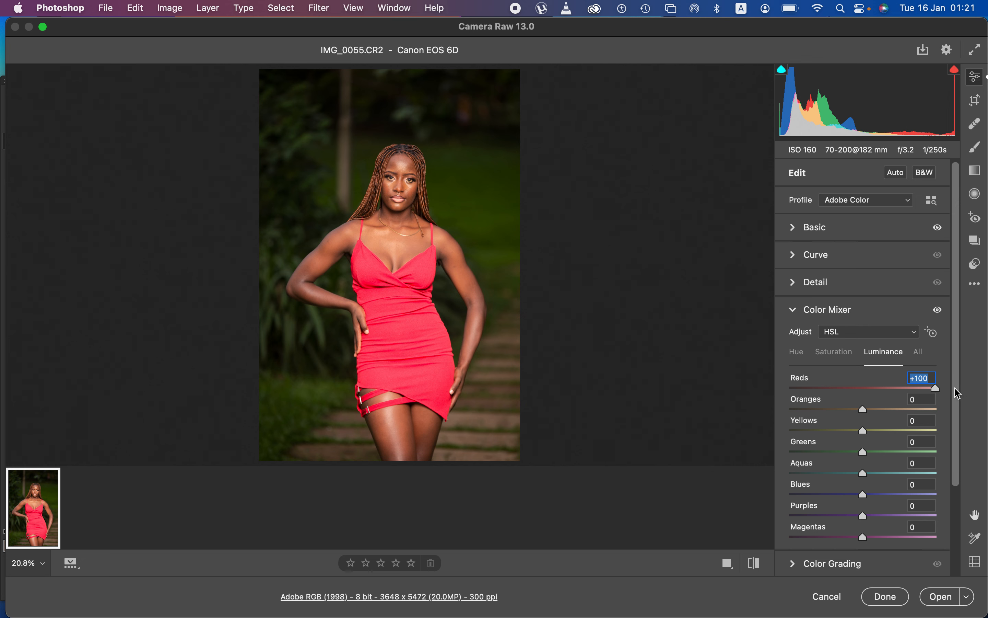
left_click_drag(938, 393, 769, 392)
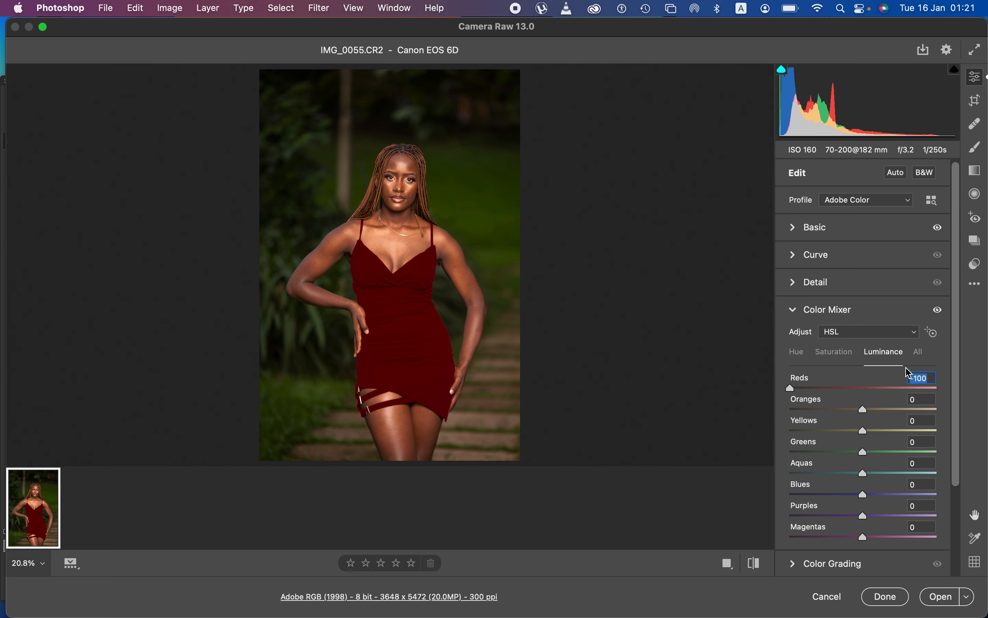
type("0")
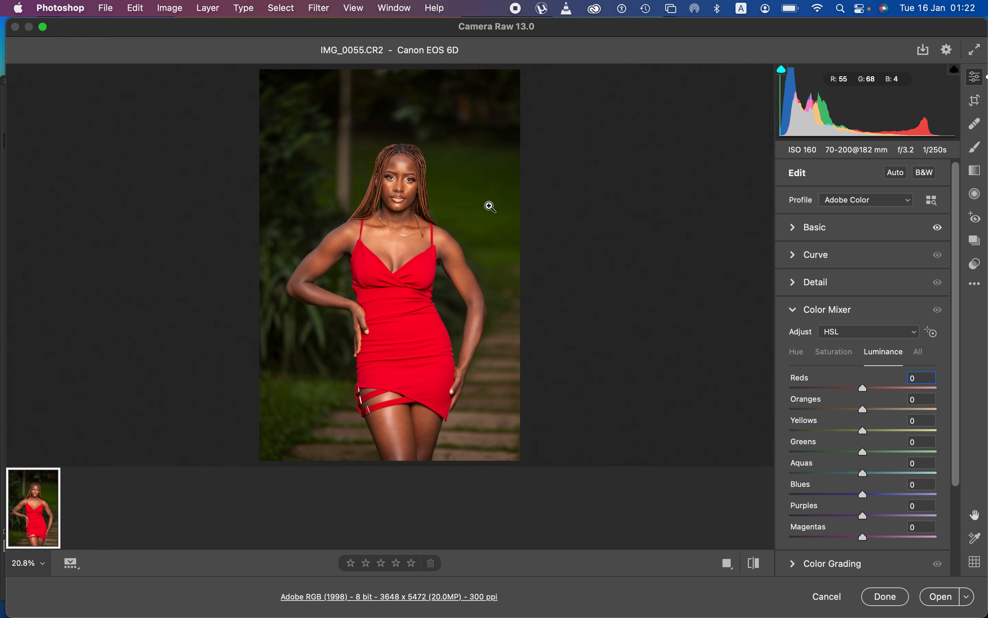
Shift the Greens hue to +72 and the Yellows hue to +63
left_click(798, 354)
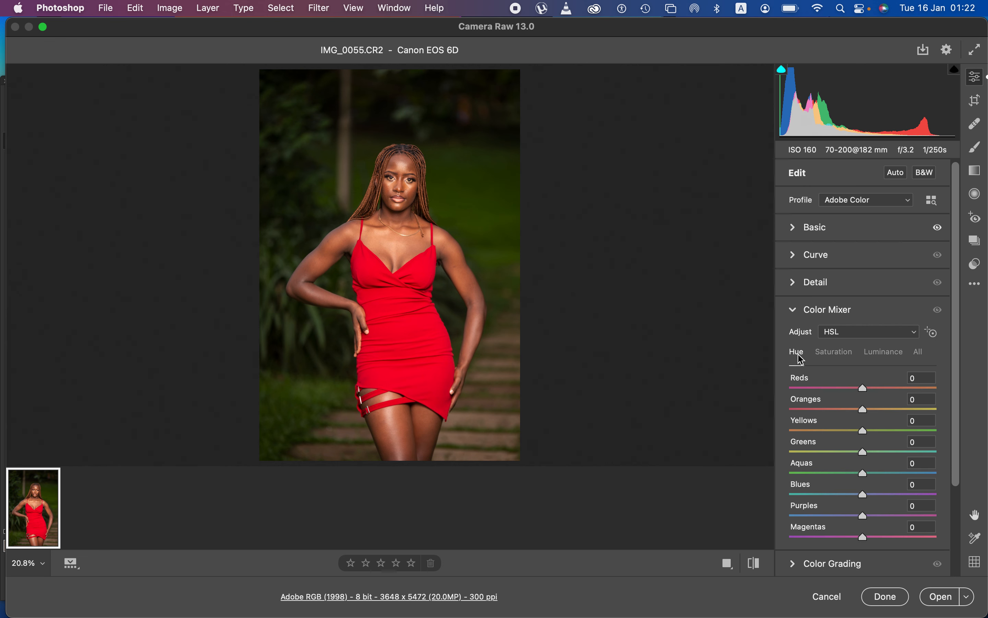
left_click(869, 452)
left_click_drag(869, 455, 918, 459)
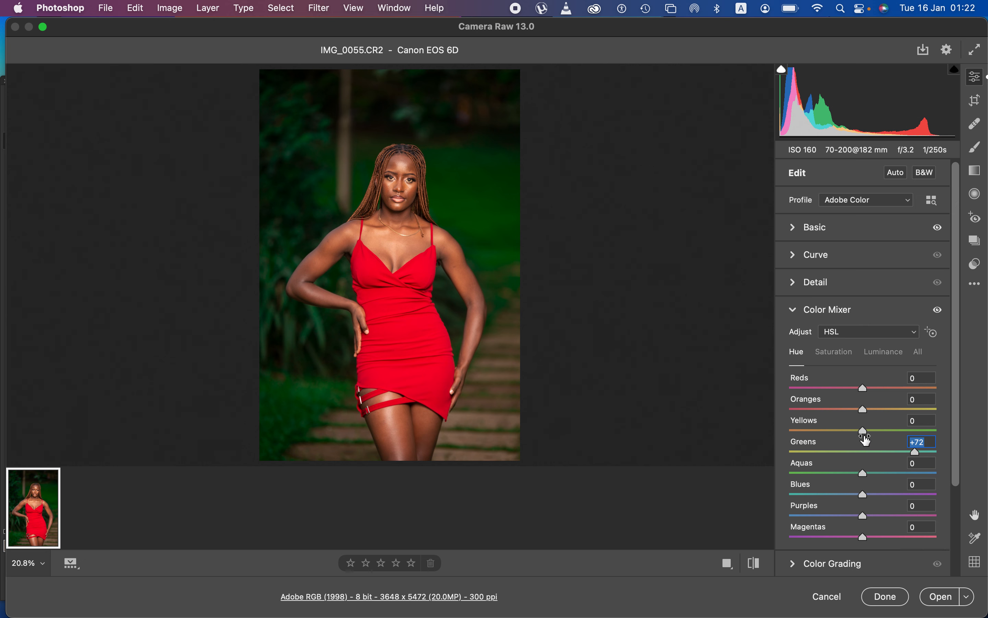
left_click_drag(867, 435, 913, 437)
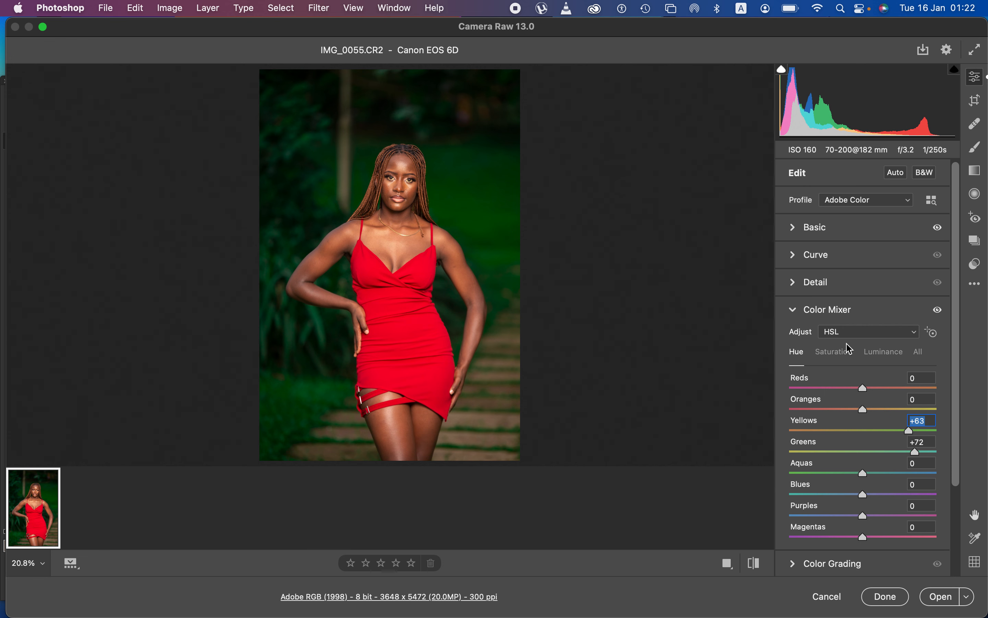
Desaturate Greens to -68 and Yellows to -61, then return to the Hue values
left_click(839, 354)
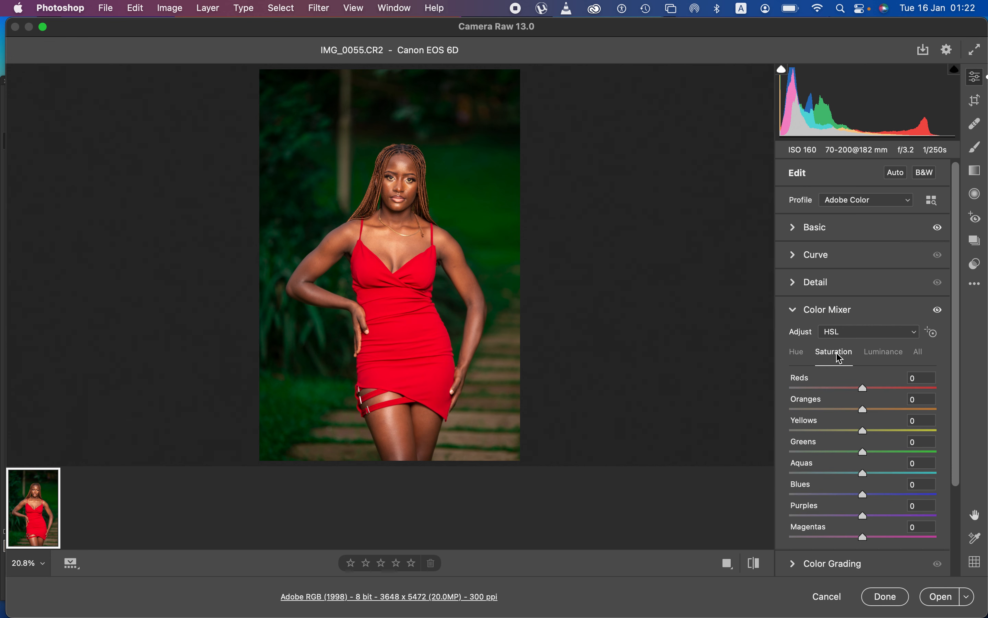
left_click(825, 452)
mouse_move(826, 454)
left_mouse_down()
mouse_move(832, 430)
mouse_move(818, 433)
mouse_move(810, 453)
left_mouse_up()
left_click(837, 432)
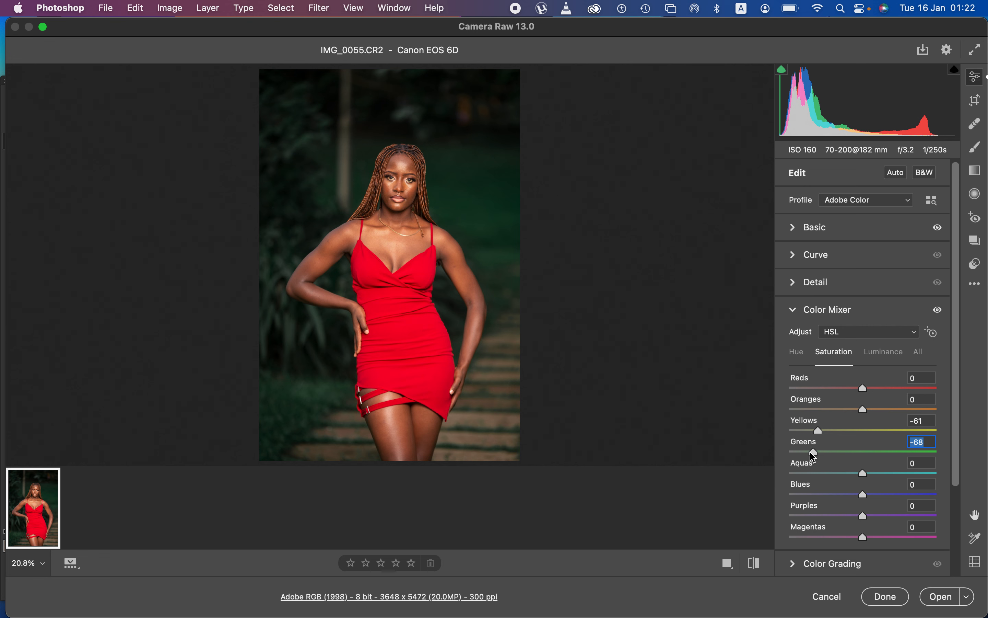
left_click(802, 358)
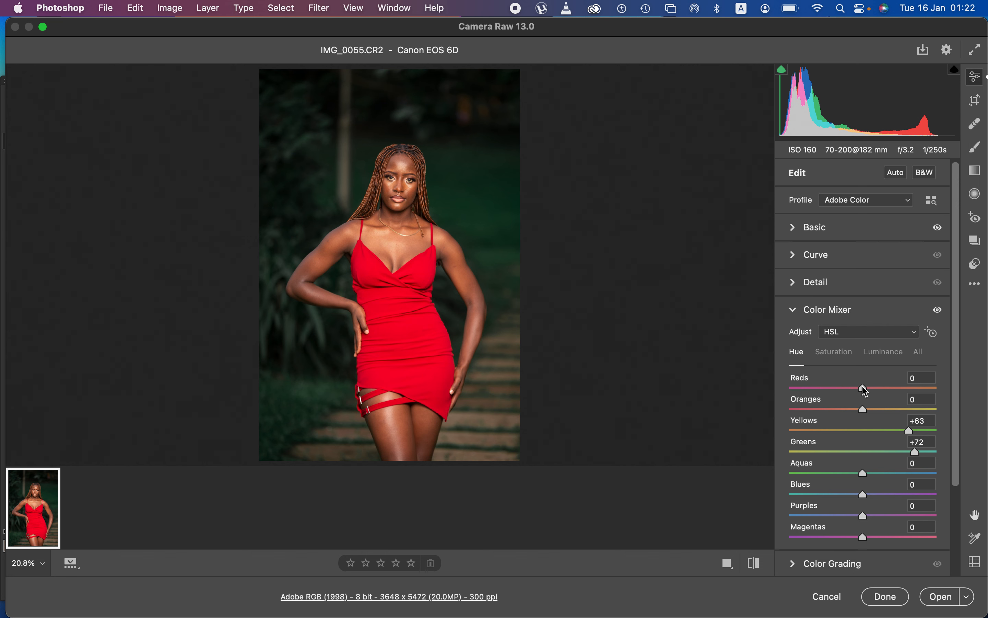
Nudge the Reds hue to +8 and darken the Oranges luminance to -11
mouse_move(865, 390)
left_mouse_down()
mouse_move(865, 410)
mouse_move(873, 390)
left_mouse_up()
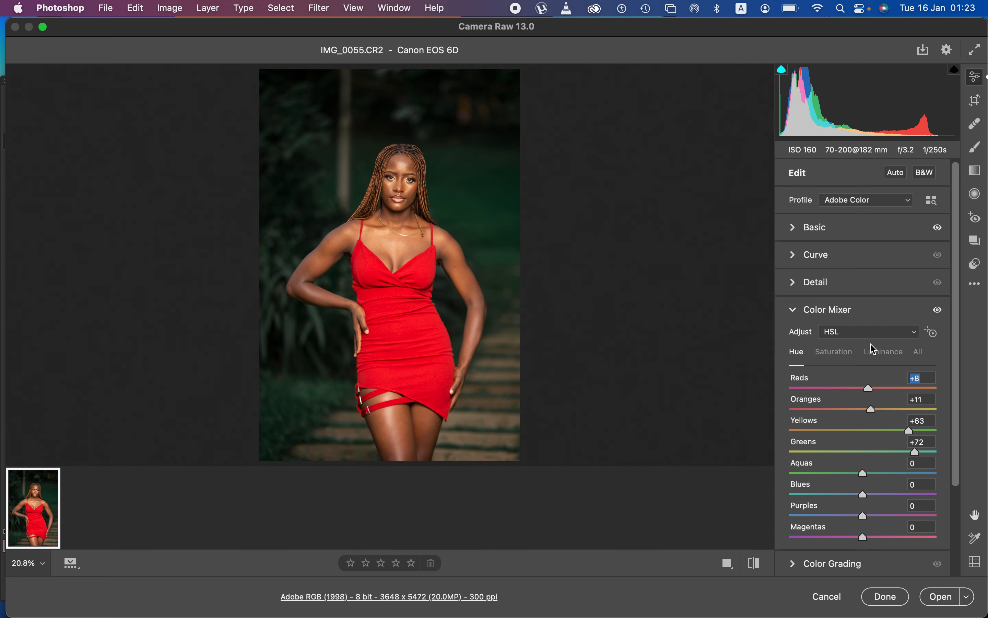
left_click(880, 353)
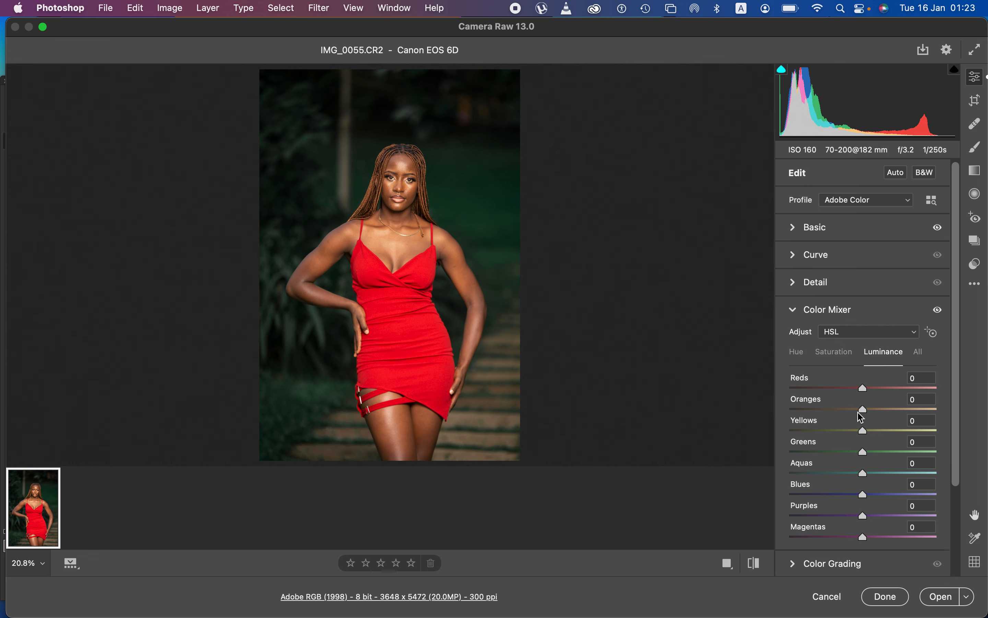
left_click_drag(865, 412, 855, 413)
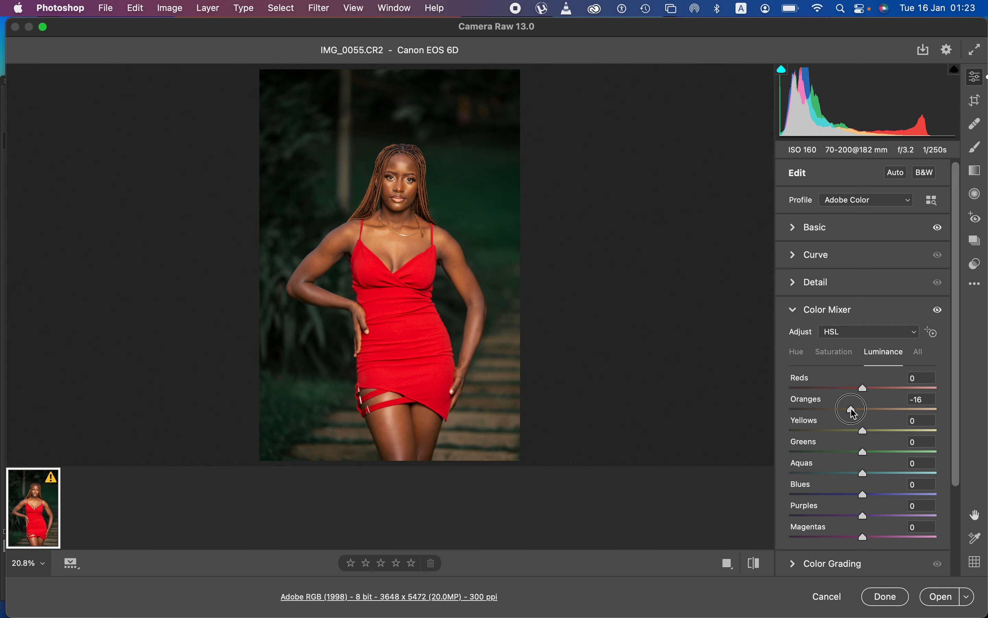
left_click_drag(854, 414, 856, 412)
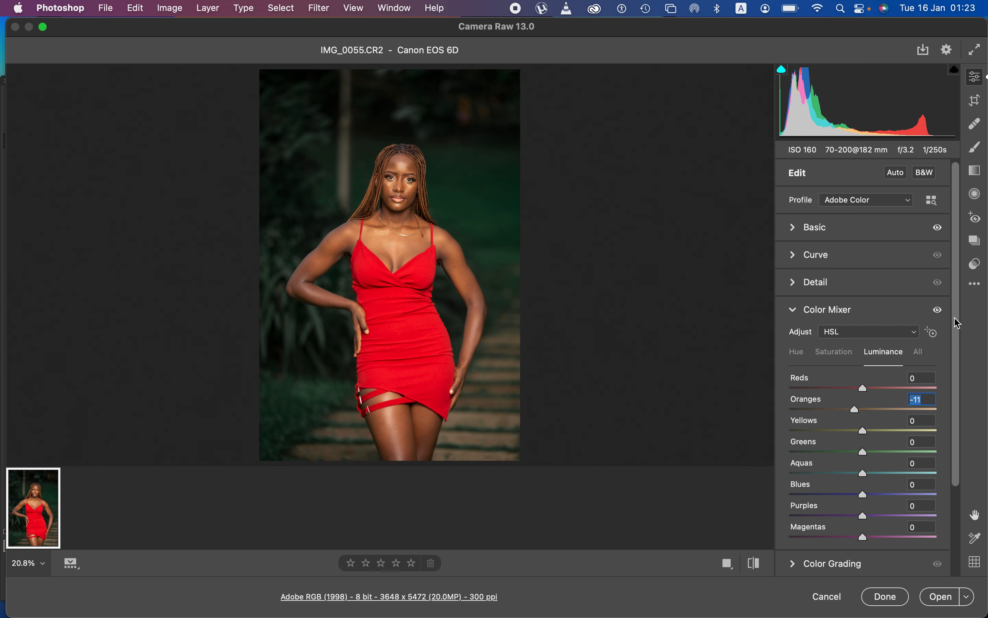
scroll(958, 356, "down", 5)
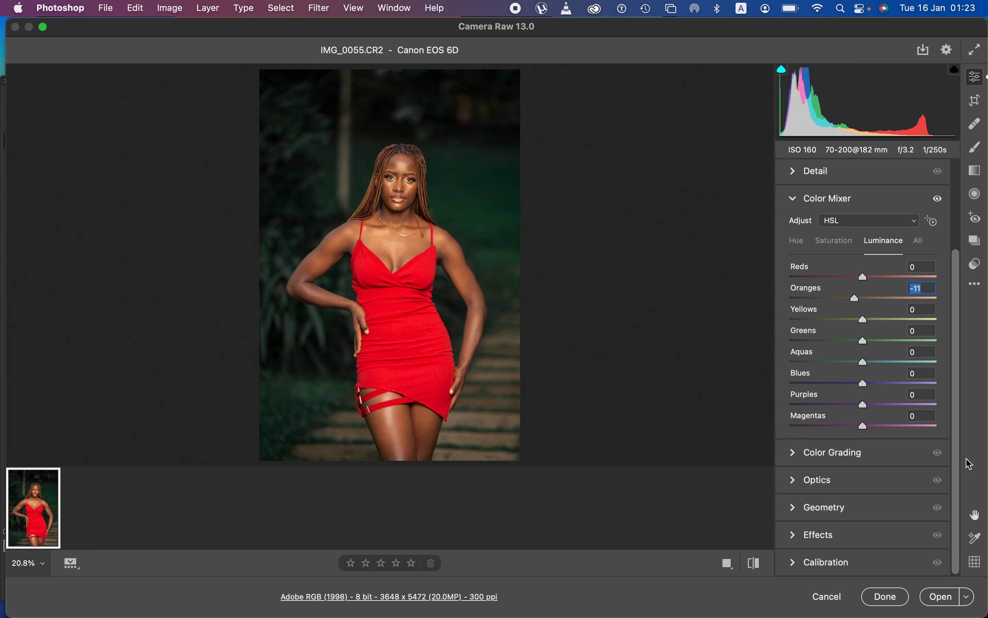
Expand Color Grading and tint the midtones warm orange at H 42, S 34
left_click(795, 457)
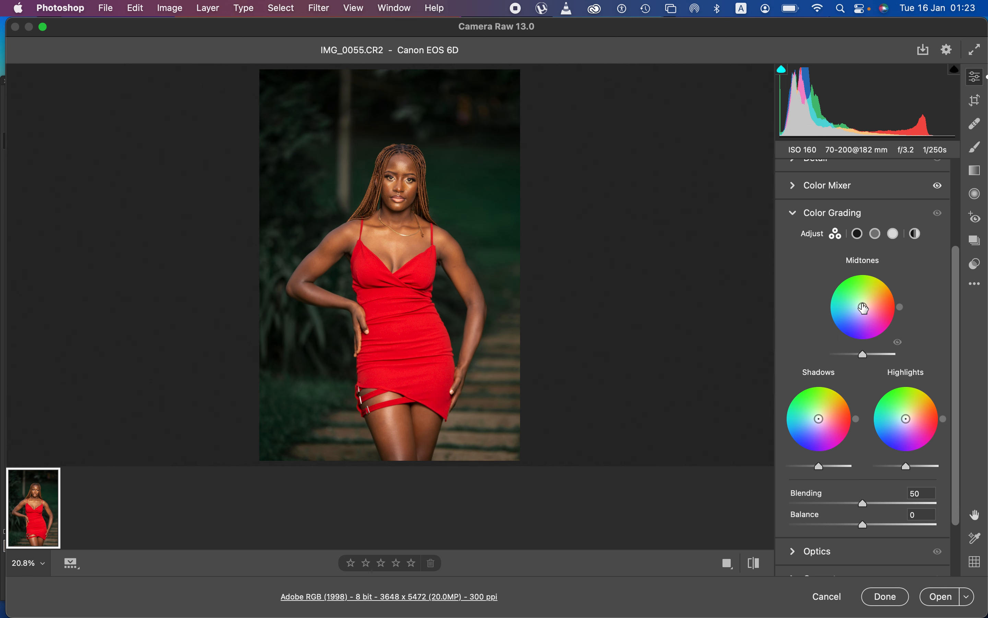
left_click_drag(863, 309, 881, 290)
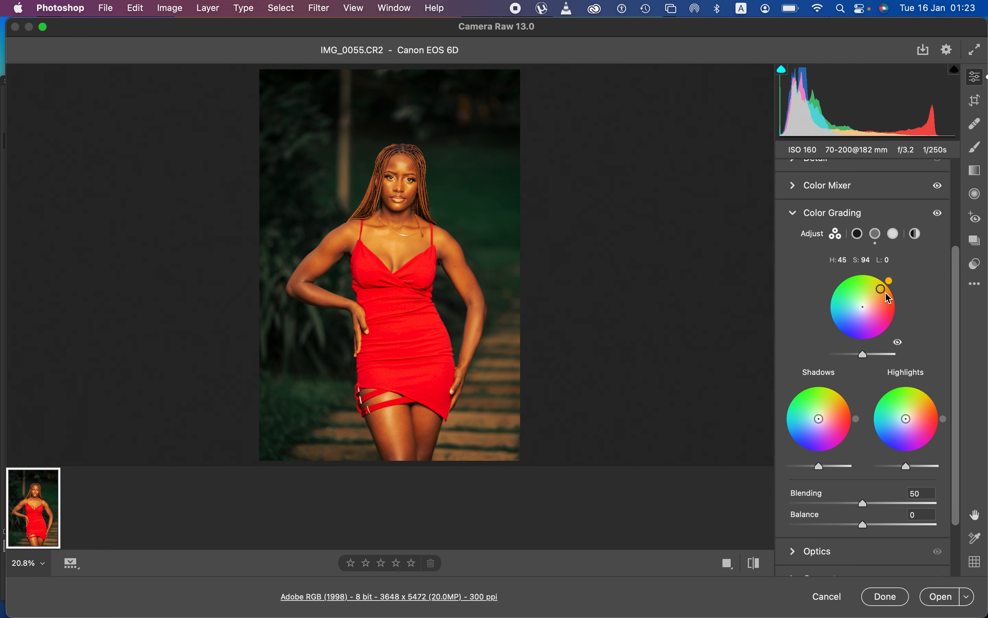
left_click_drag(884, 292, 868, 302)
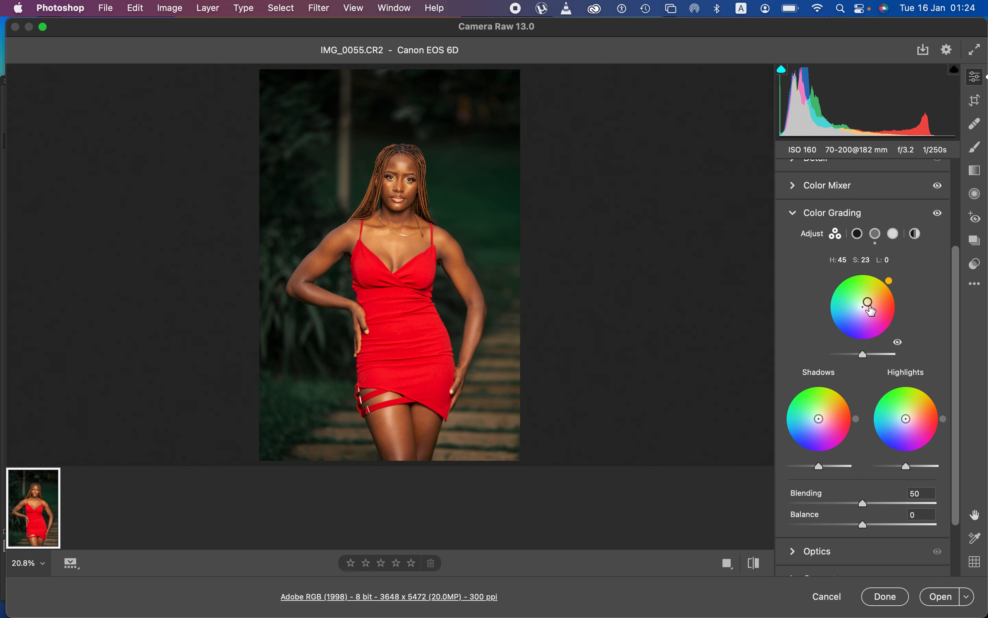
mouse_move(870, 302)
left_mouse_down()
mouse_move(878, 309)
mouse_move(856, 315)
mouse_move(864, 280)
mouse_move(882, 309)
mouse_move(857, 292)
mouse_move(885, 305)
mouse_move(869, 302)
left_mouse_up()
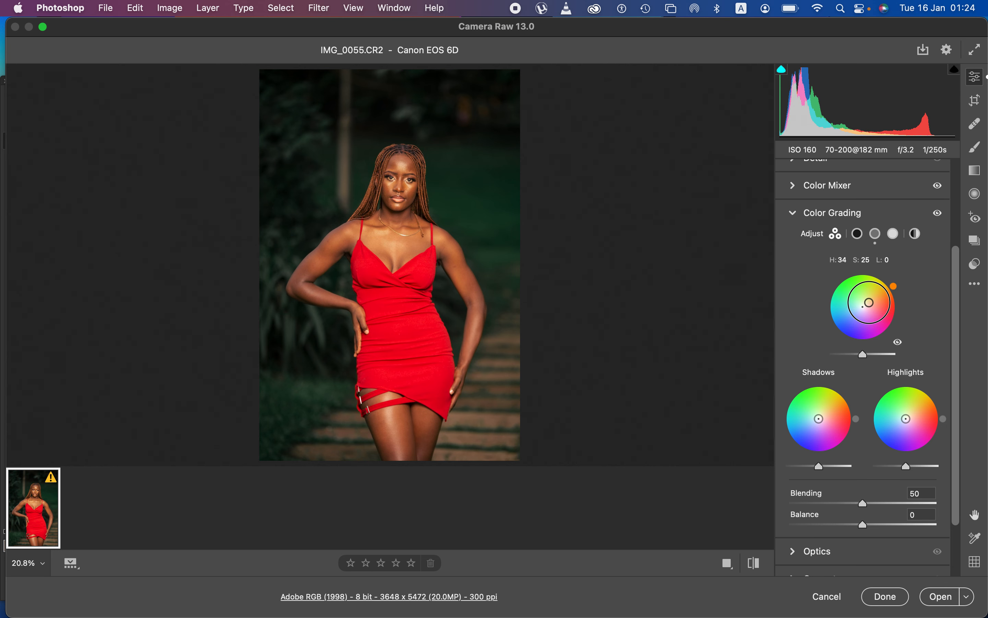
left_click_drag(869, 302, 870, 300)
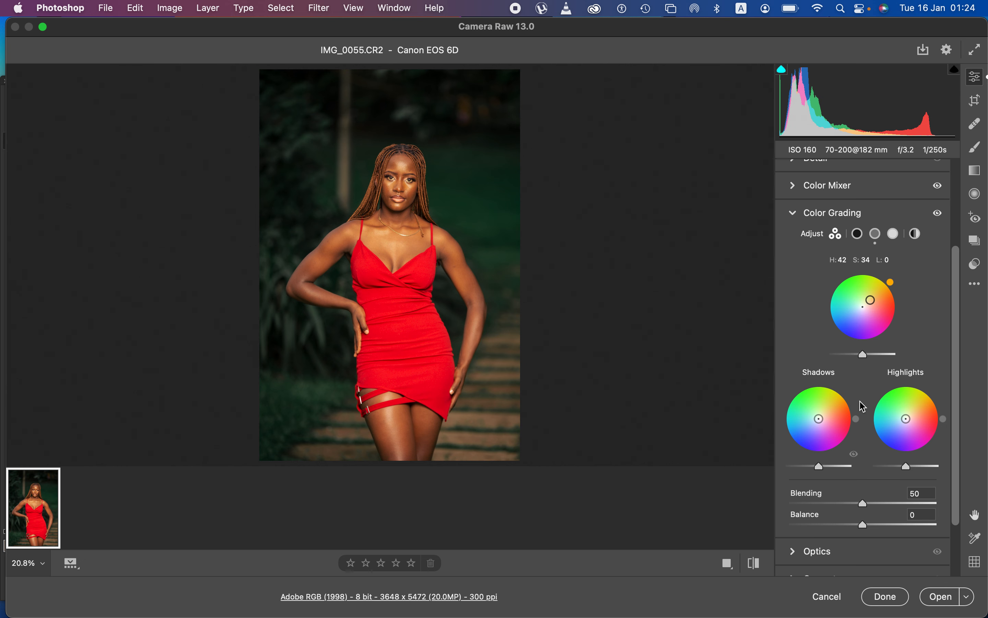
left_click_drag(907, 420, 904, 415)
Tint the highlights yellow-green (H 99, S 37) and the shadows teal (H 188, S 6)
left_click_drag(905, 410, 905, 408)
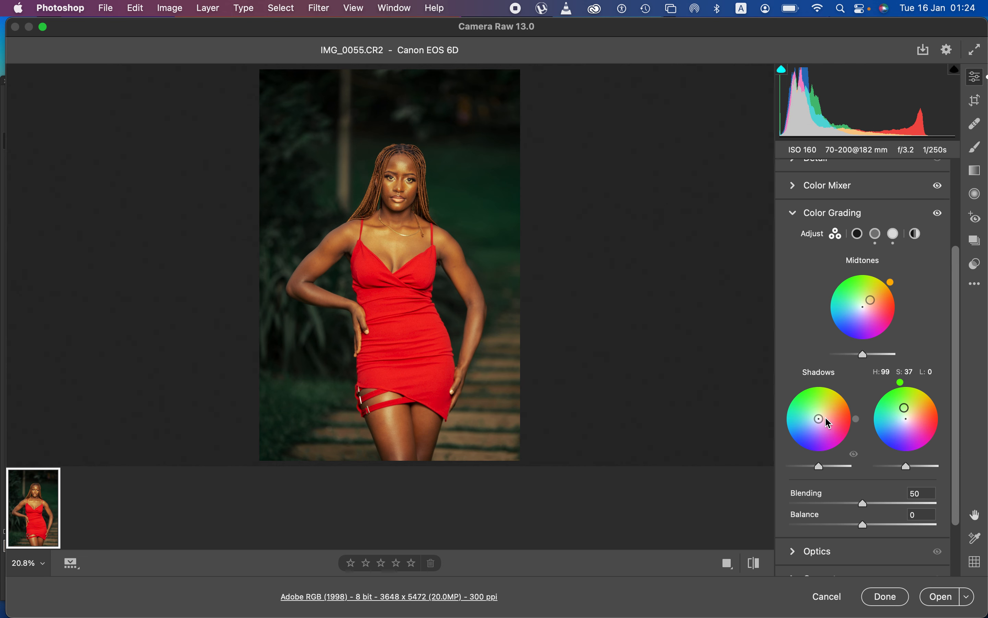
left_click_drag(820, 419, 817, 418)
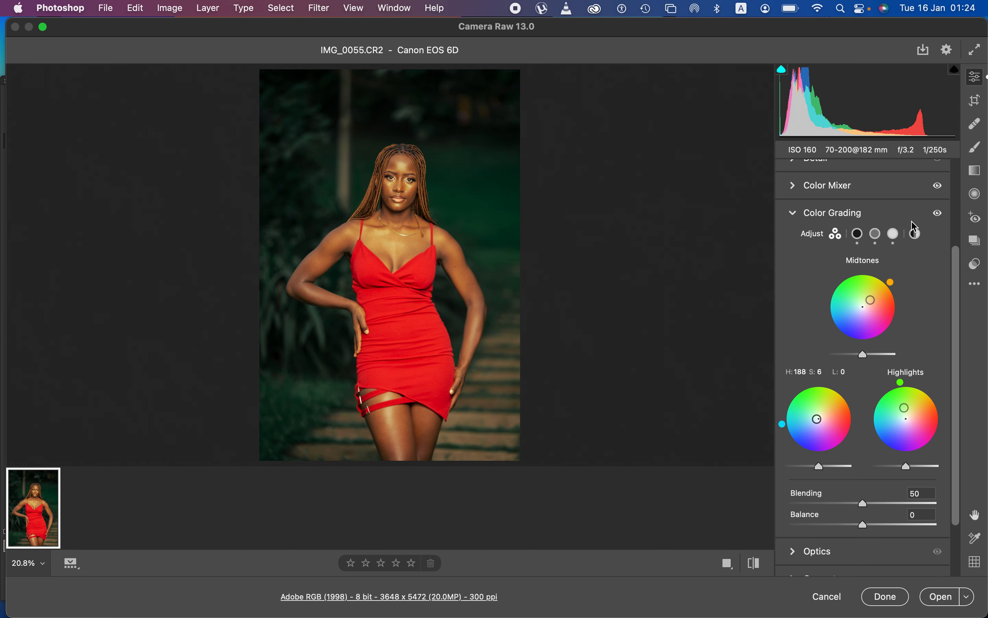
Toggle the Color Grading visibility on and off to compare its effect
left_click(939, 213)
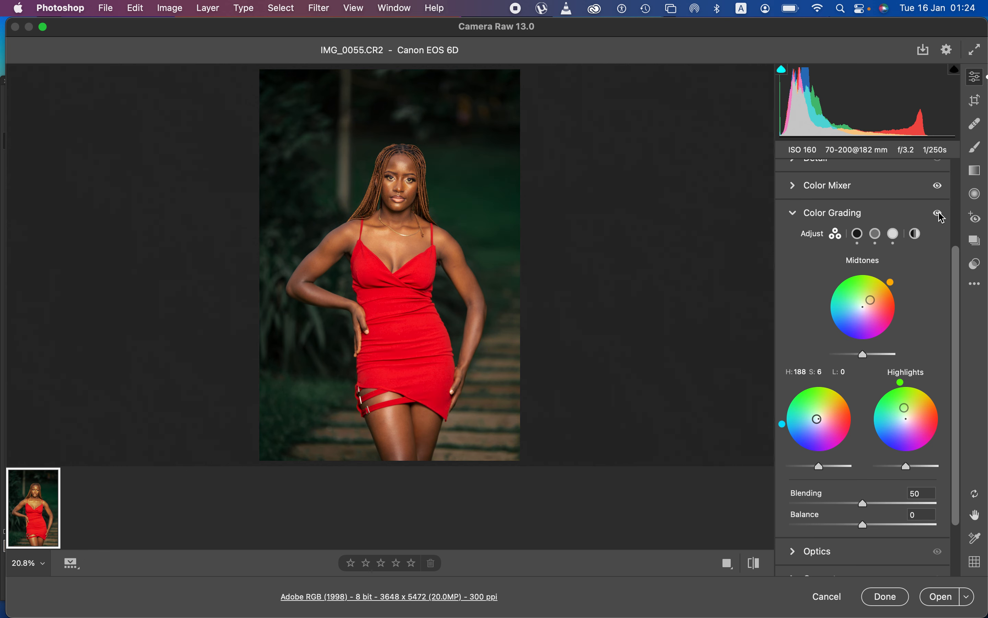
left_click(939, 213)
left_click(939, 213)
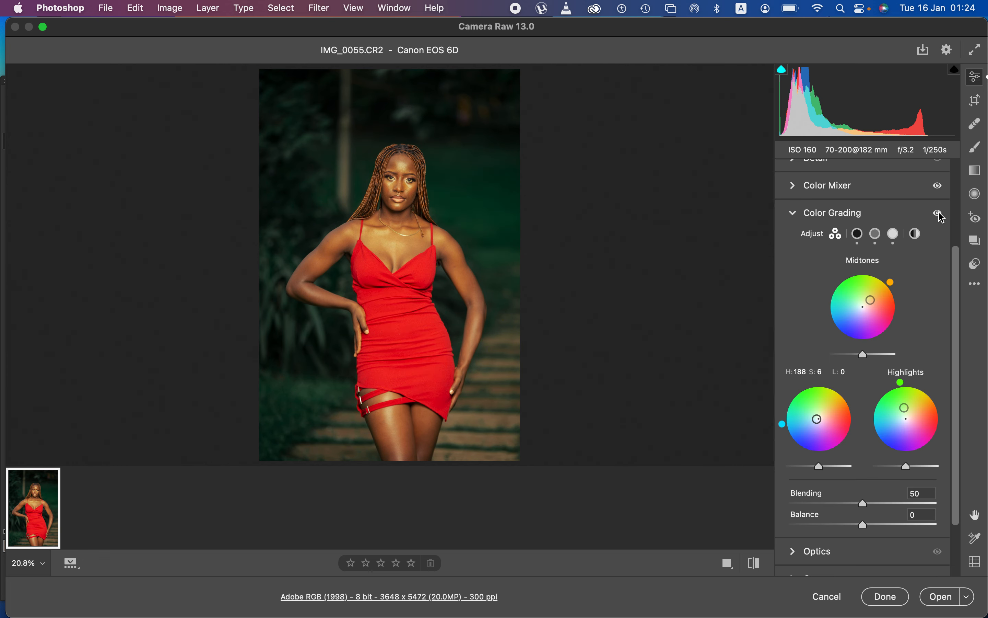
left_click(939, 214)
left_click(939, 213)
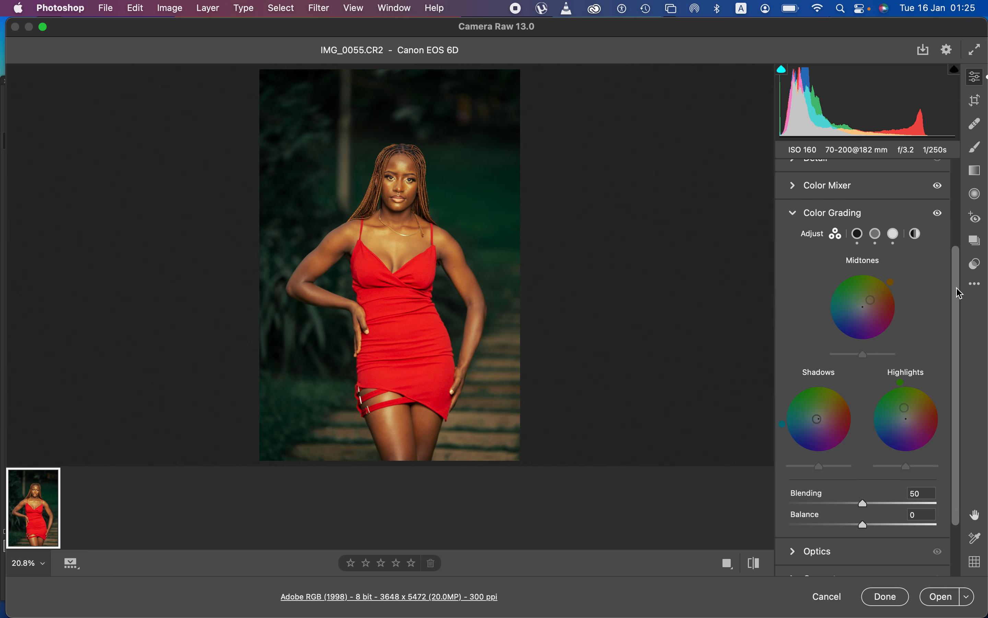
left_click_drag(957, 288, 957, 247)
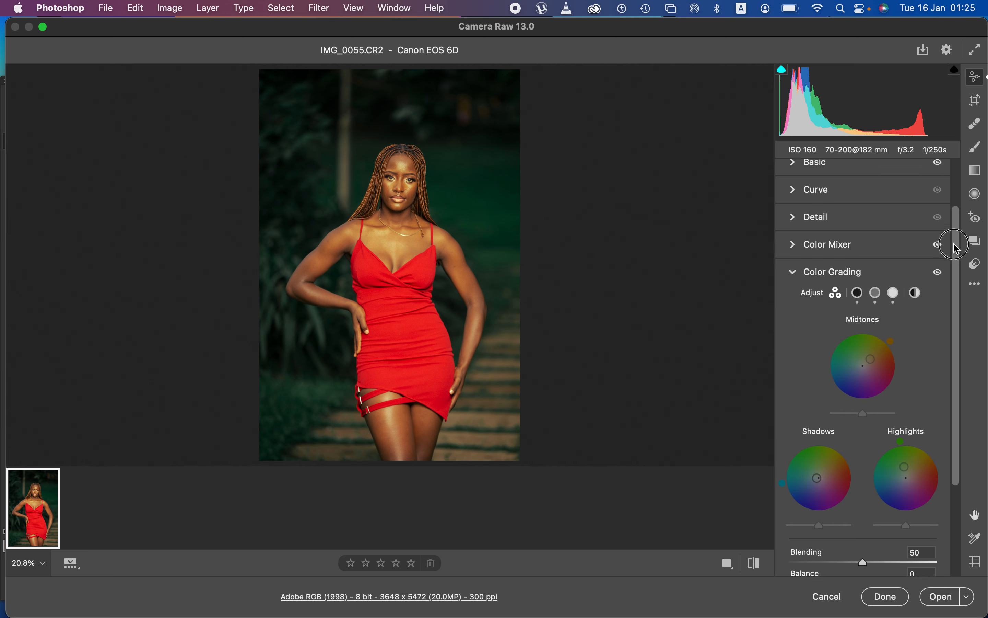
In the Color Mixer, lower Oranges saturation slightly and set the Oranges hue back to +8
left_click(795, 254)
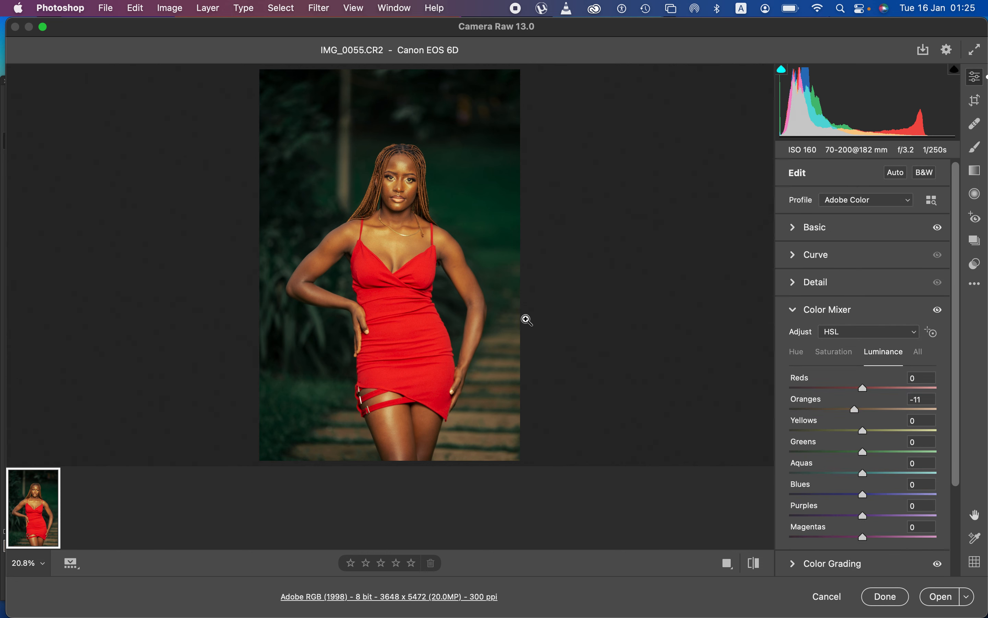
left_click(832, 352)
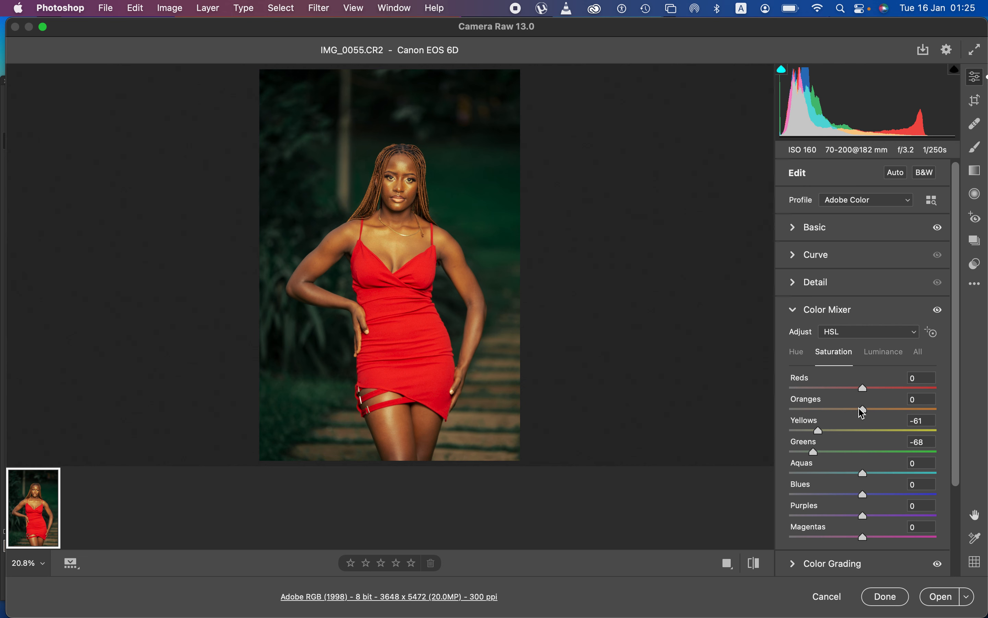
left_click_drag(863, 409, 857, 413)
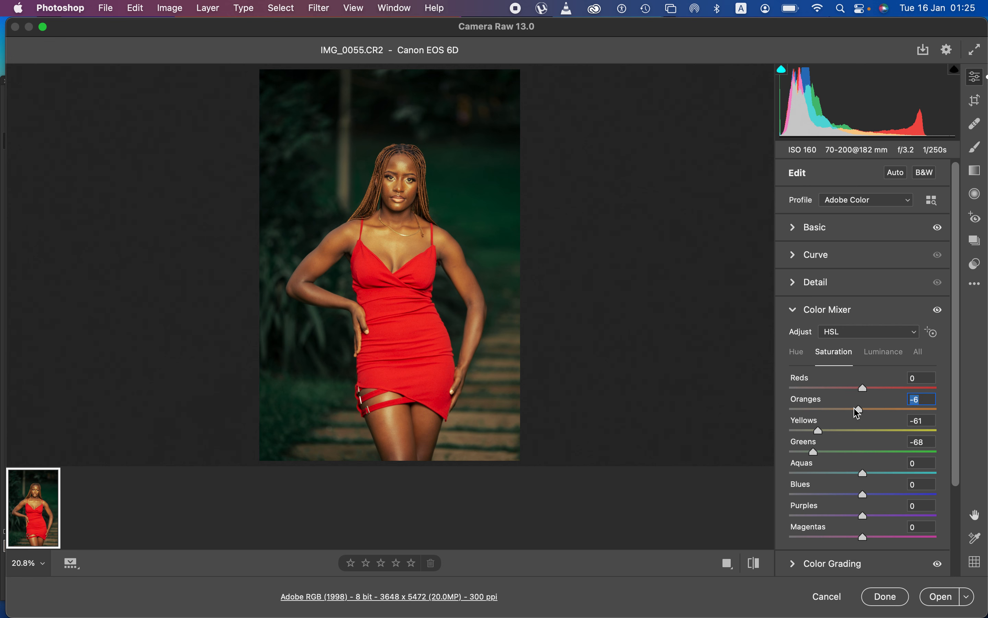
left_click(801, 358)
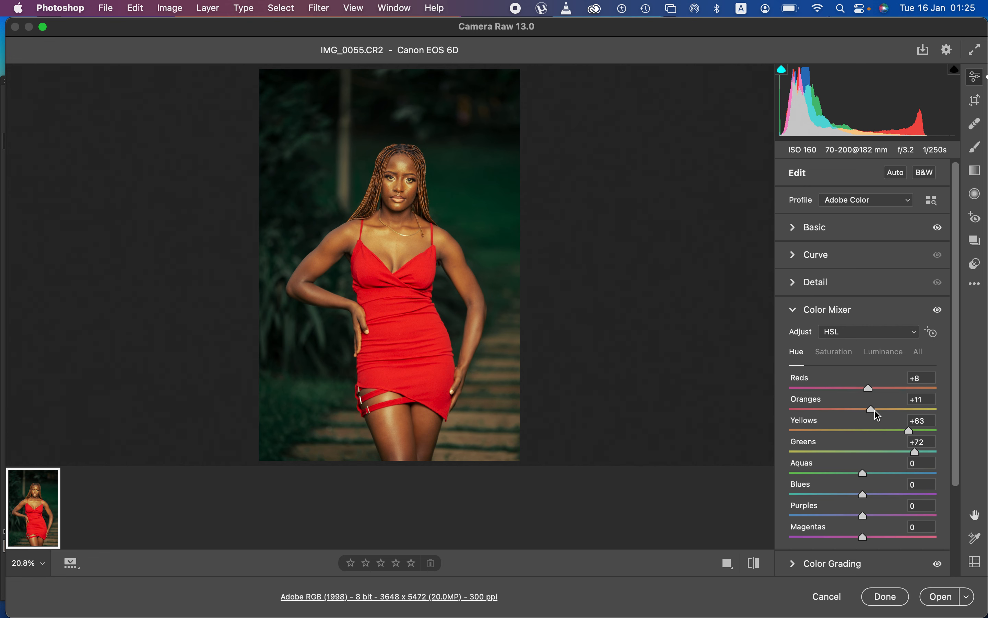
left_click_drag(871, 410, 868, 410)
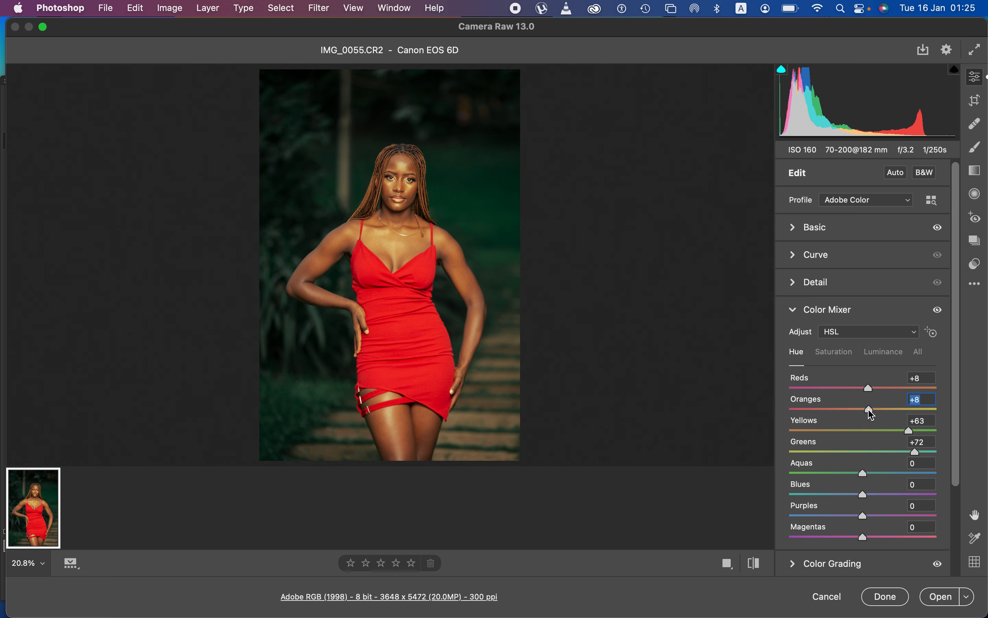
Compare the finished edit against the default settings with the before/after toggle
left_click(754, 564)
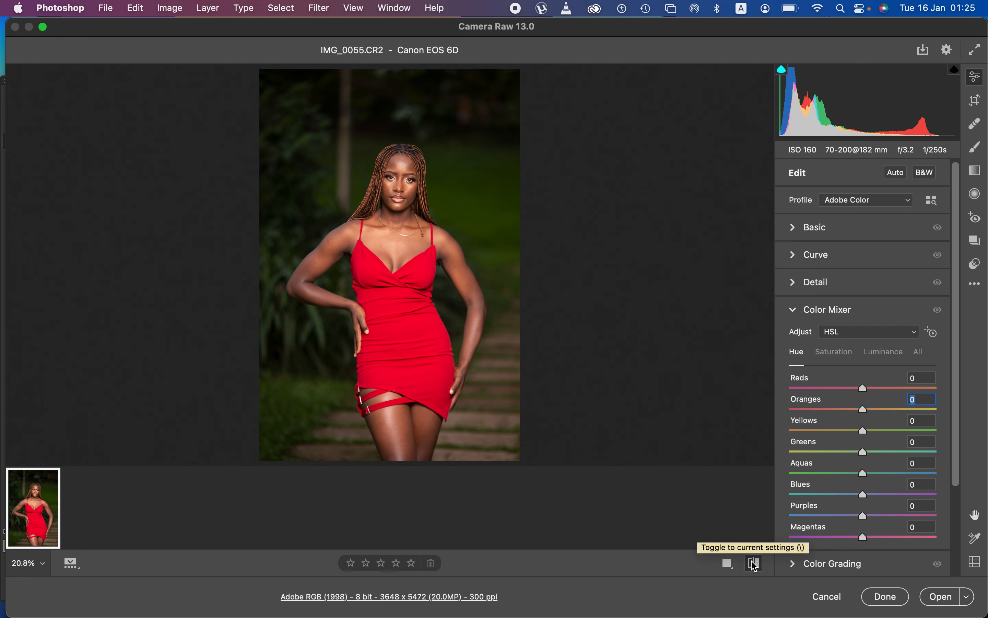
left_click(754, 564)
left_click(754, 564)
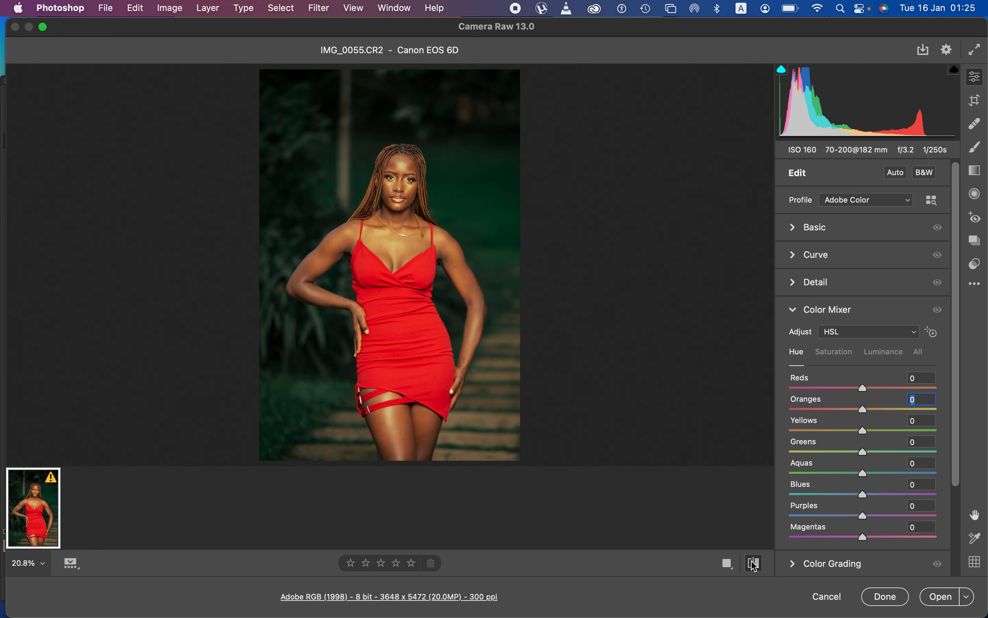
left_click(754, 564)
left_click(755, 564)
left_click(754, 564)
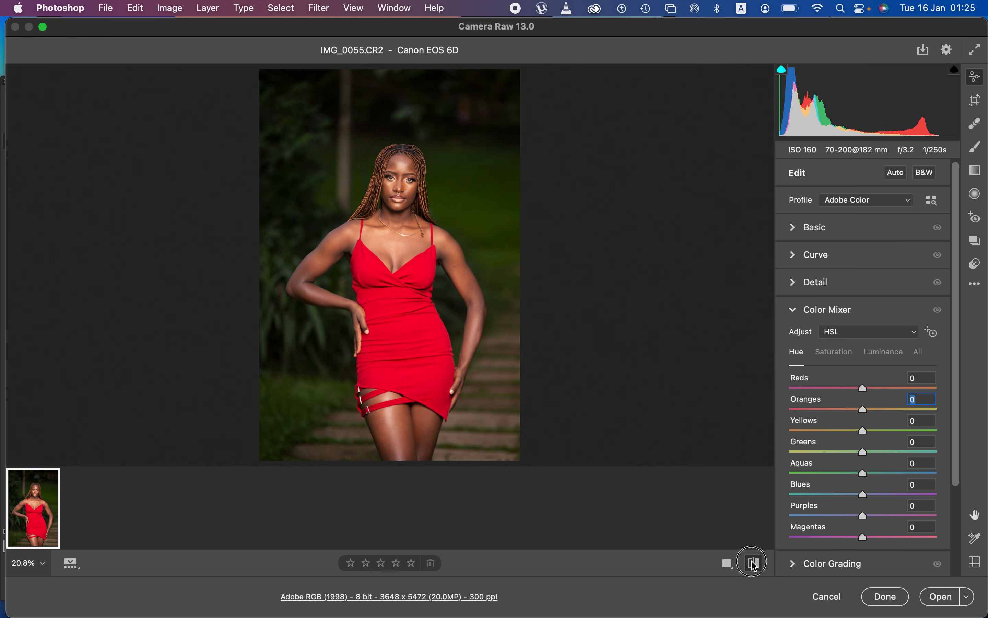
left_click(754, 564)
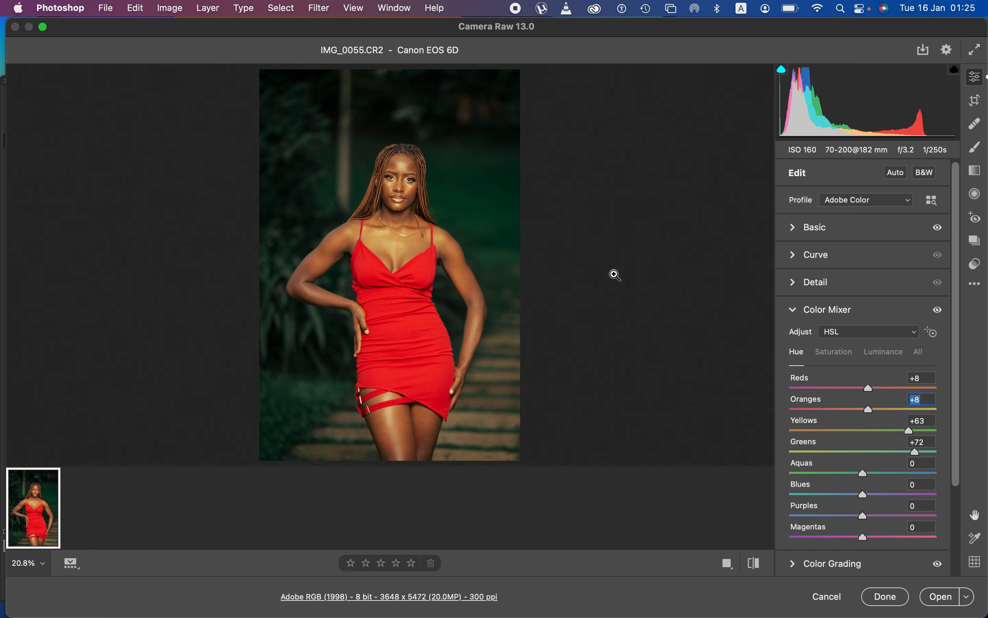
In the Basic panel, raise the white balance Tint from +7 to +16
left_click(792, 227)
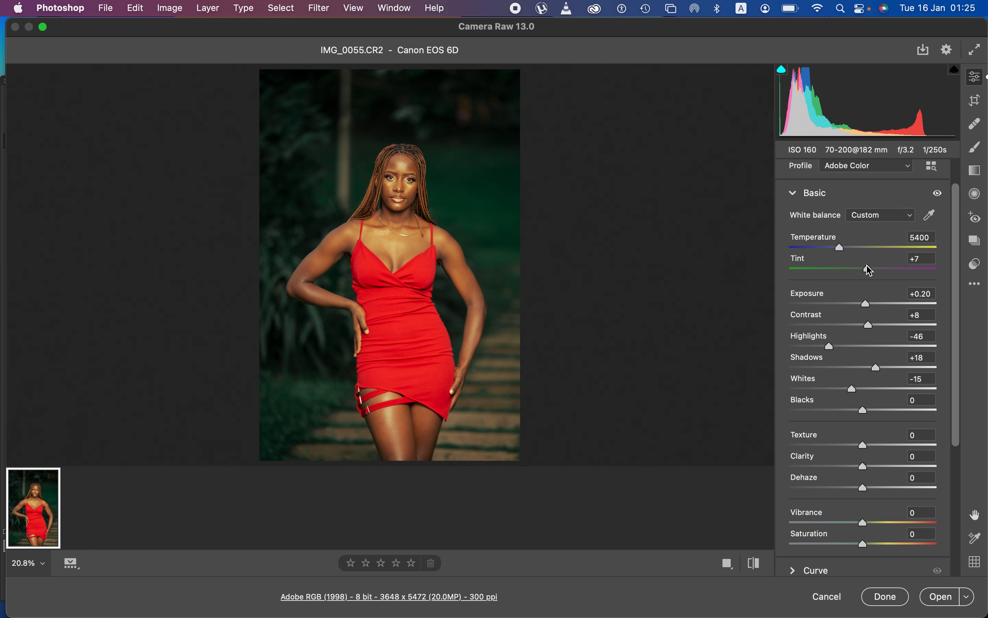
left_click_drag(870, 272, 876, 272)
left_click_drag(873, 271, 876, 272)
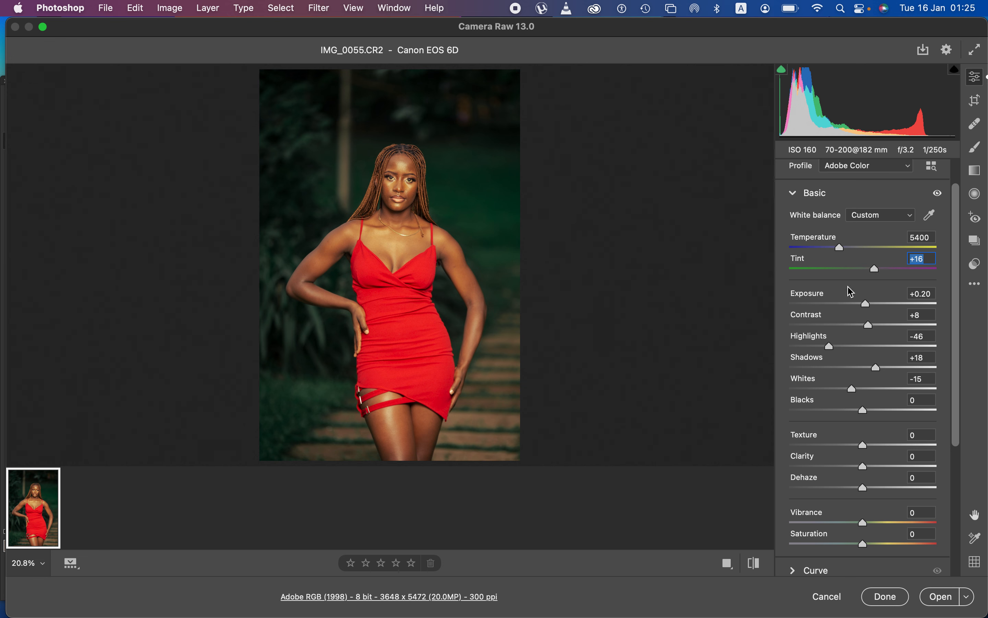
Toggle between the unedited As Shot photo and the edited version to compare them
left_click(752, 560)
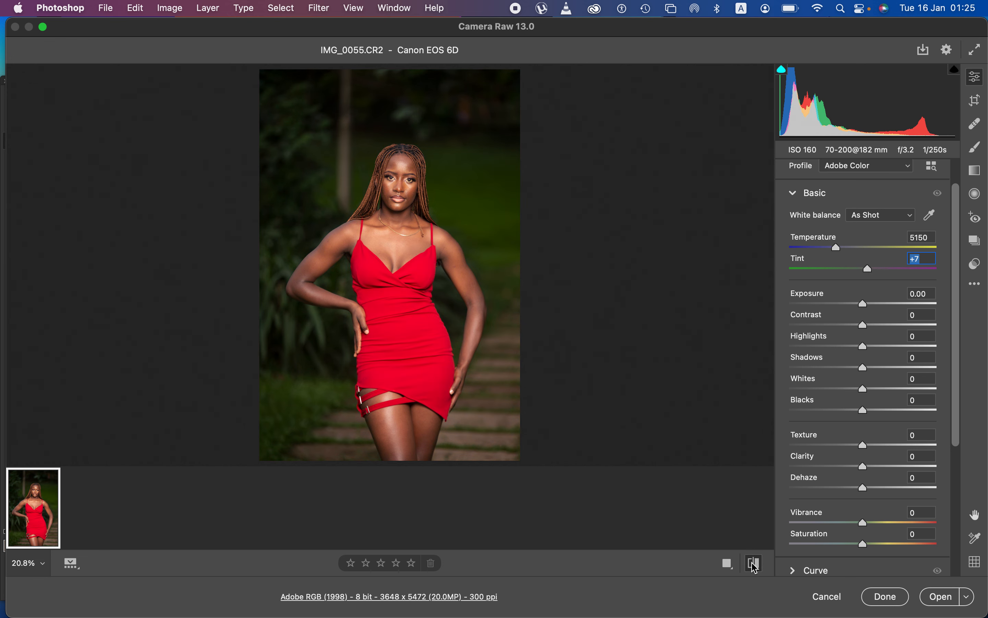
left_click(755, 567)
left_click(751, 563)
left_click(755, 567)
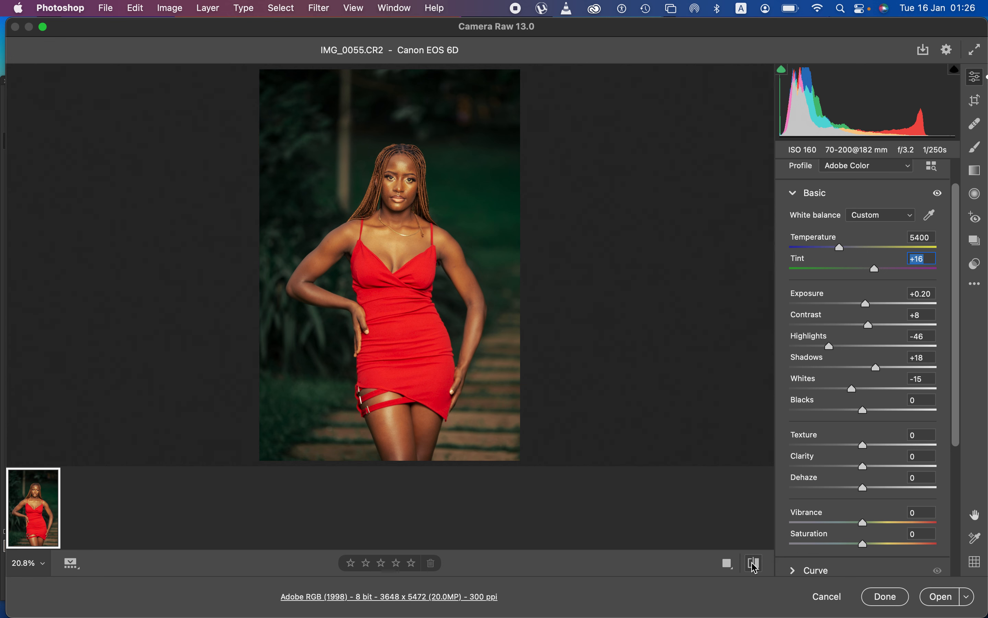
left_click(755, 566)
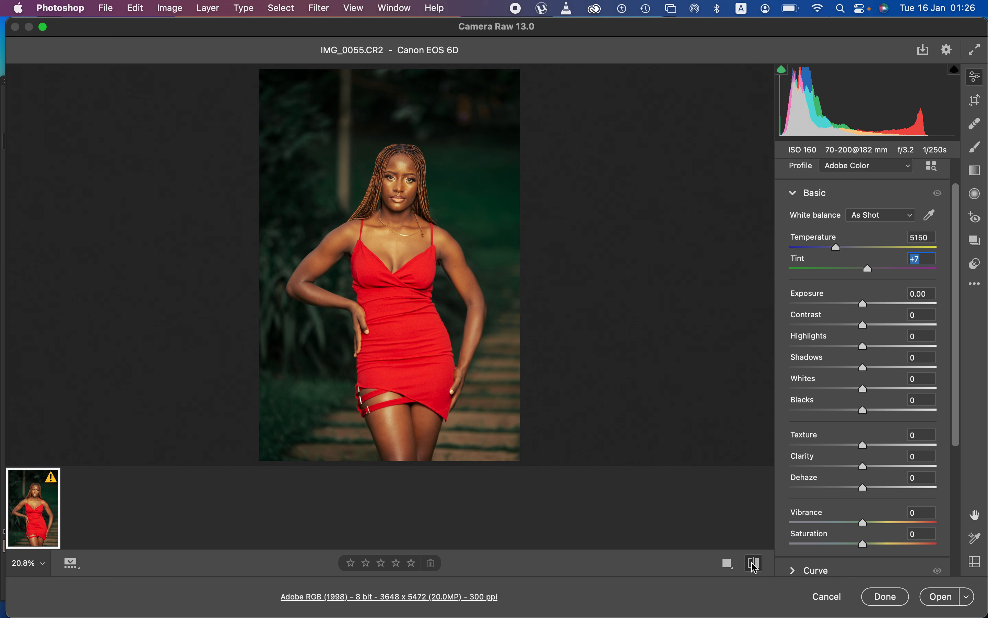
left_click(755, 567)
left_click(755, 567)
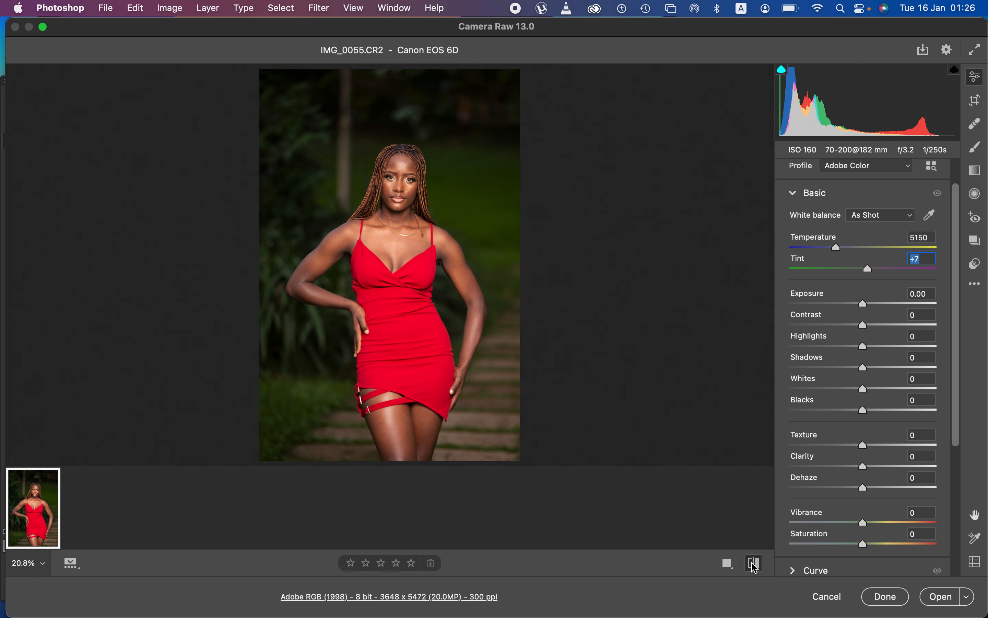
left_click(755, 566)
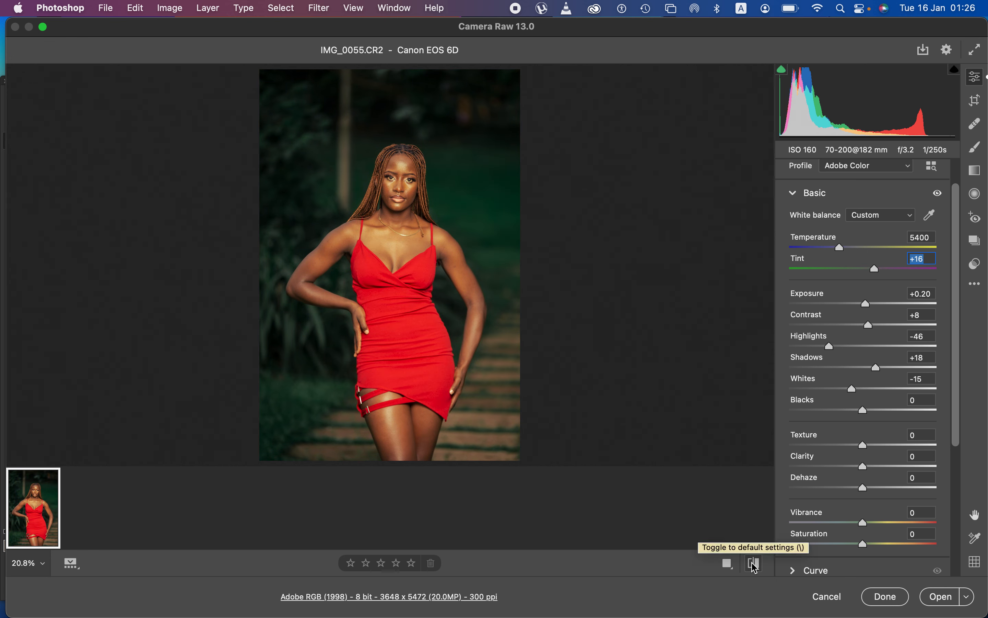